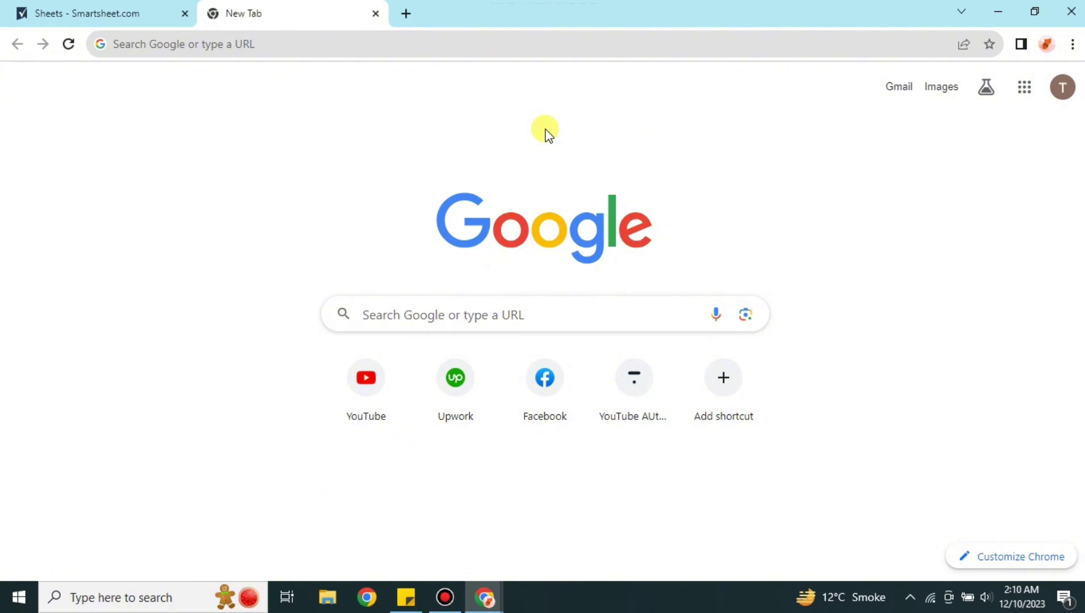
- Close the empty New Tab and return to the Smartsheet Home page
left_click(374, 14)
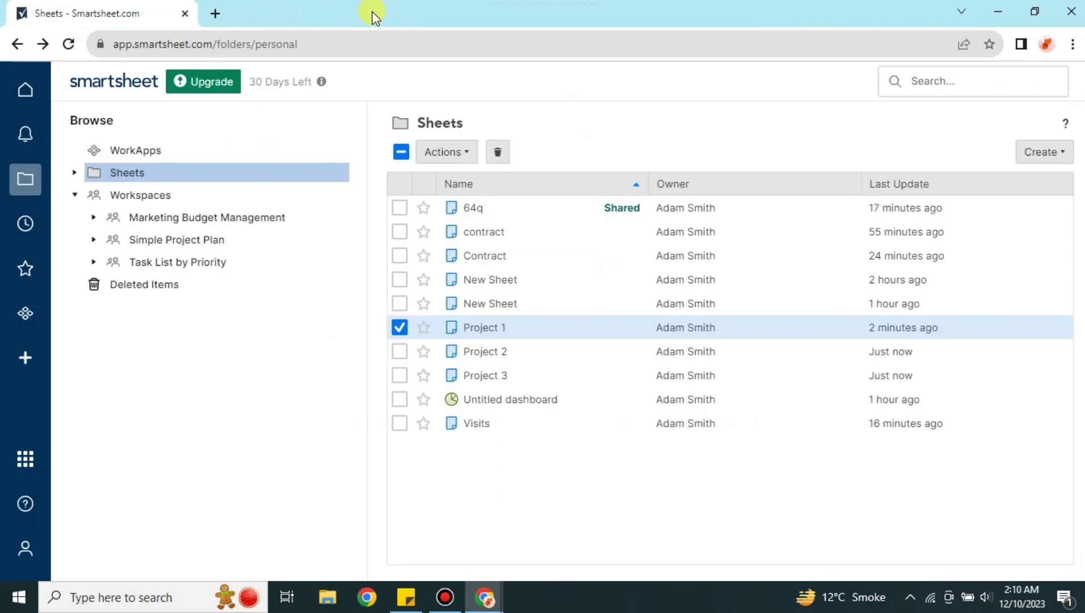
left_click(24, 89)
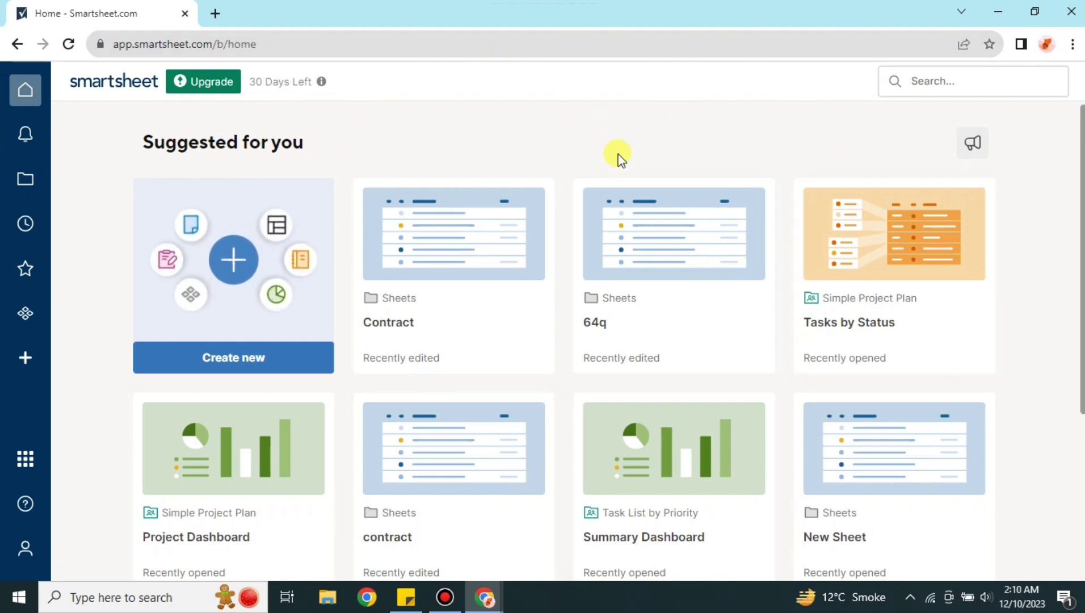
left_click(27, 181)
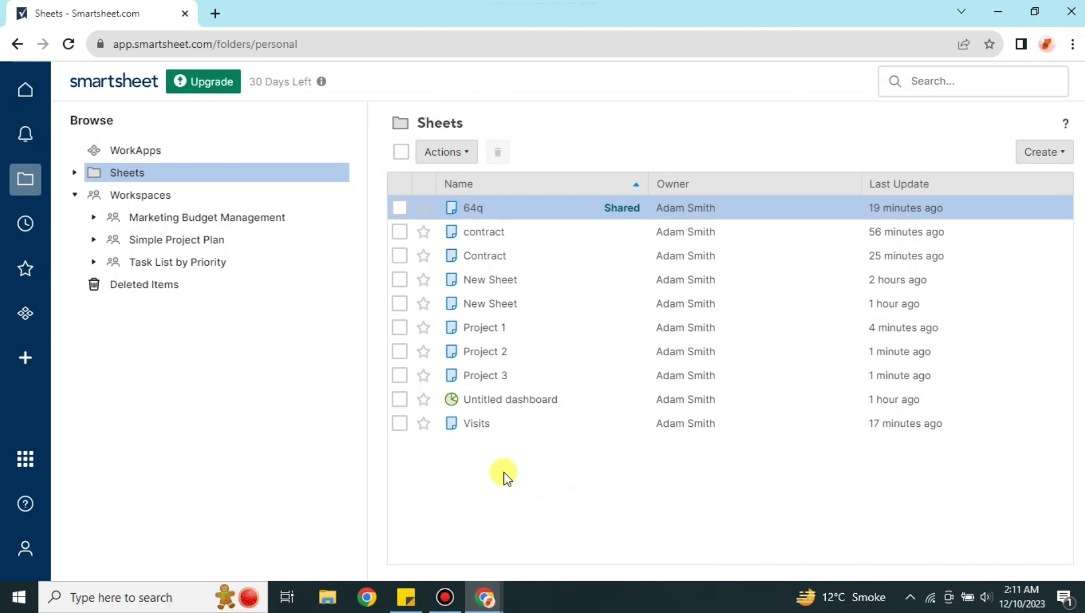
right_click(486, 454)
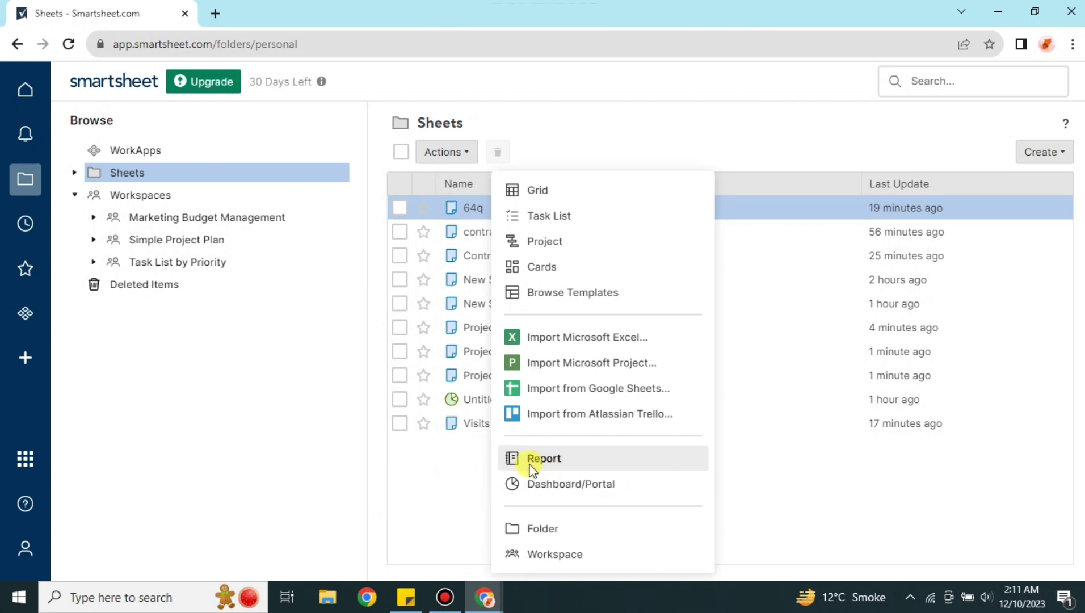
- Create a new Row Report named 'Report Project 1,2,3'
left_click(553, 465)
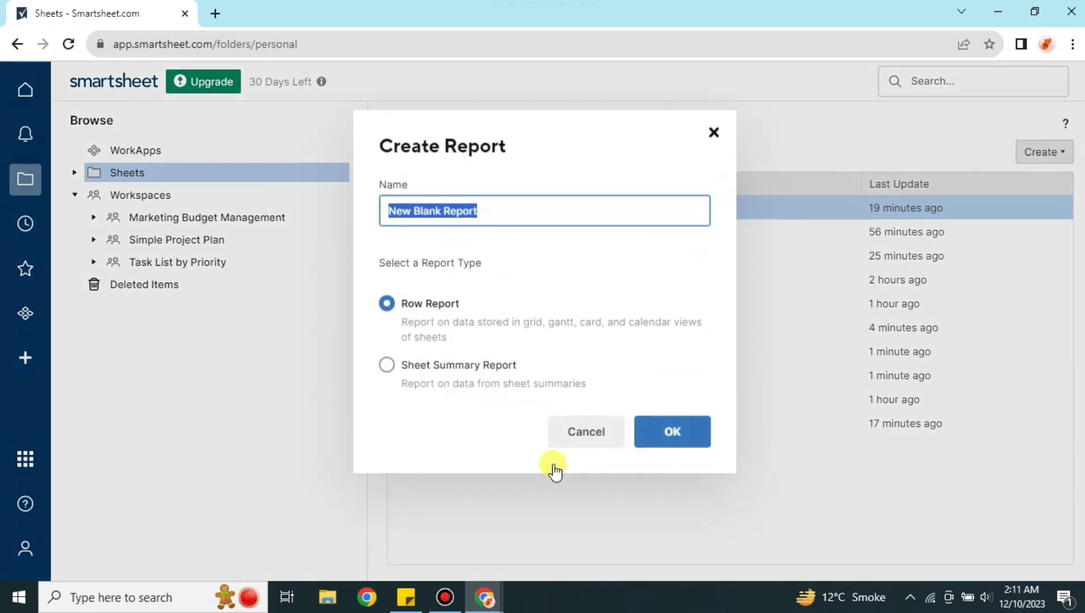
left_click(526, 205)
key("BackSpace")
key("BackSpace")
key("BackSpace")
key("BackSpace")
key("BackSpace")
key("BackSpace")
key("BackSpace")
key("BackSpace")
key("BackSpace")
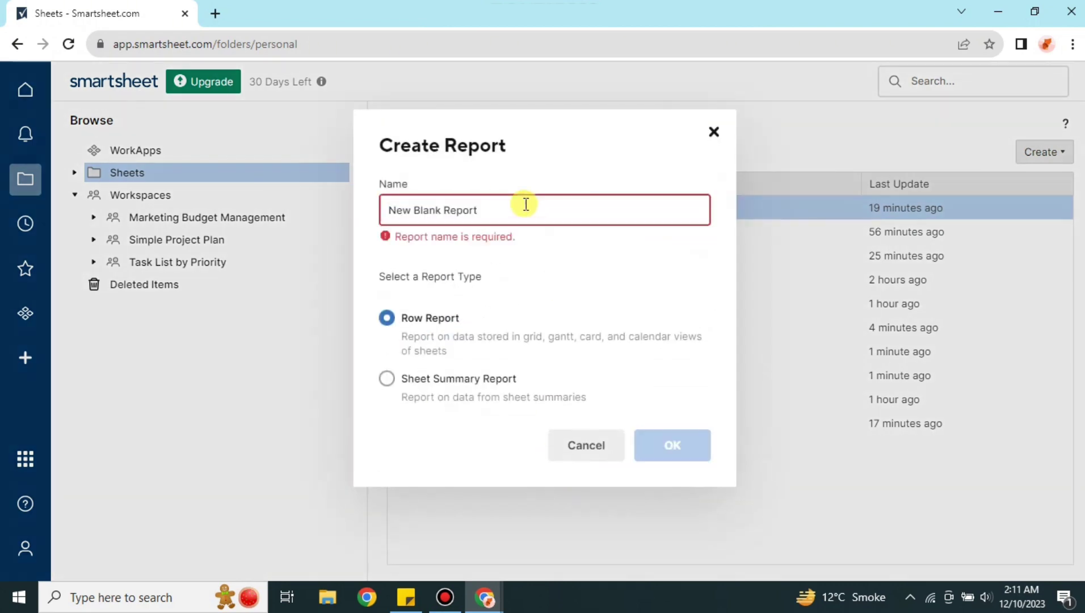
type("r")
key("BackSpace")
type("Report Project 1,2,3")
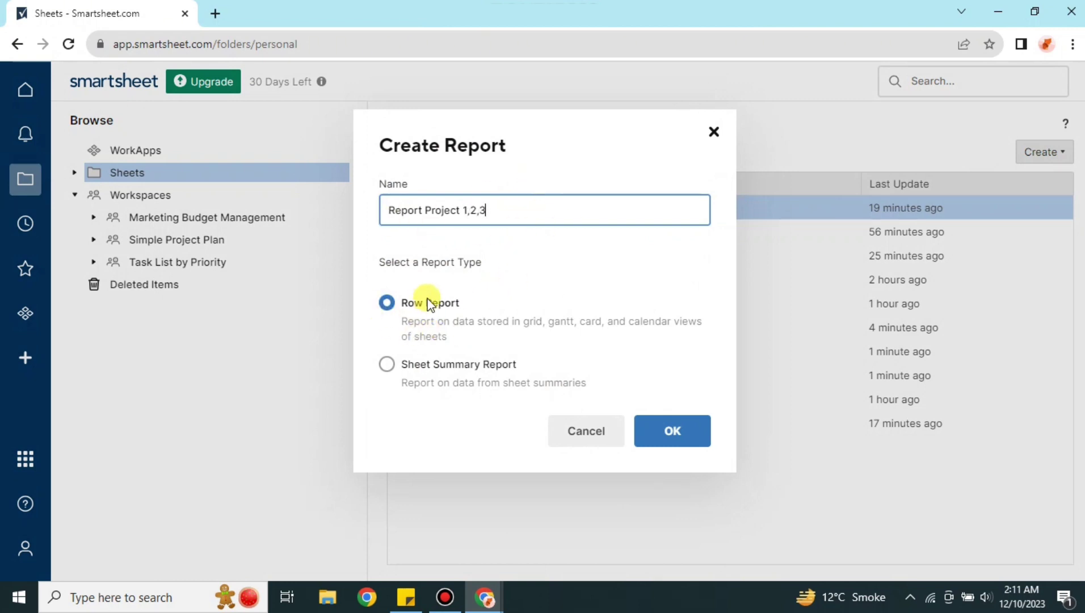
left_click(447, 307)
left_click(696, 437)
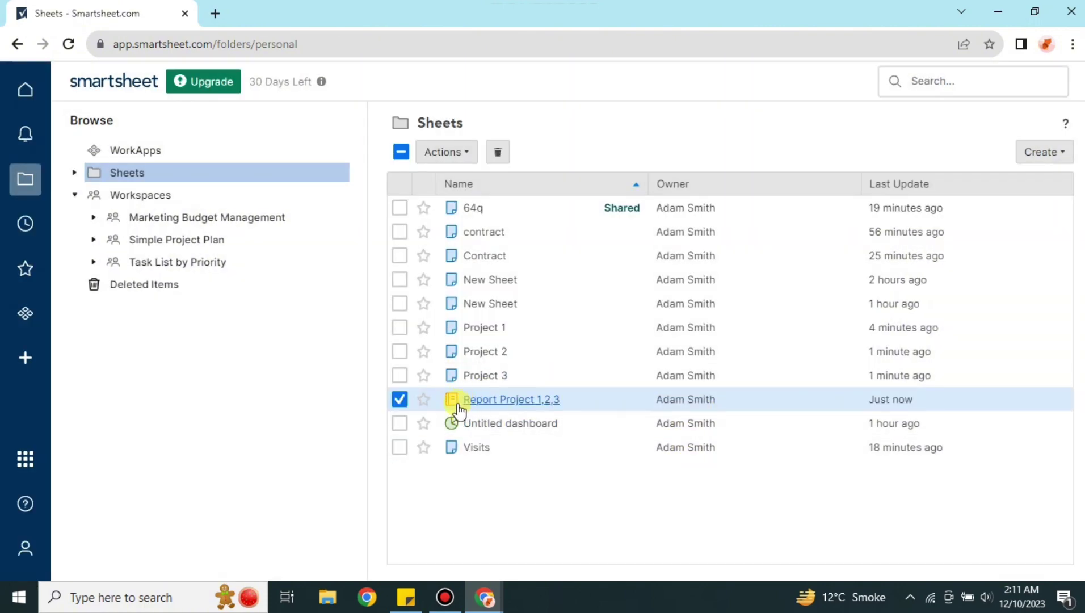
- Open Report Project 1,2,3 and select the whole Sheets folder as its source
left_click(551, 403)
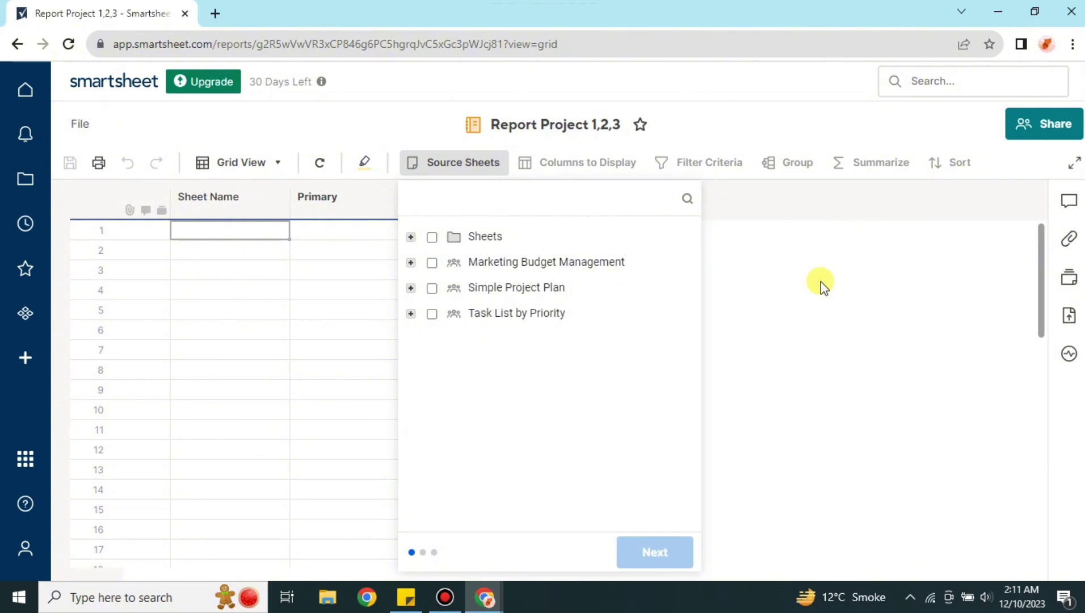
left_click(507, 235)
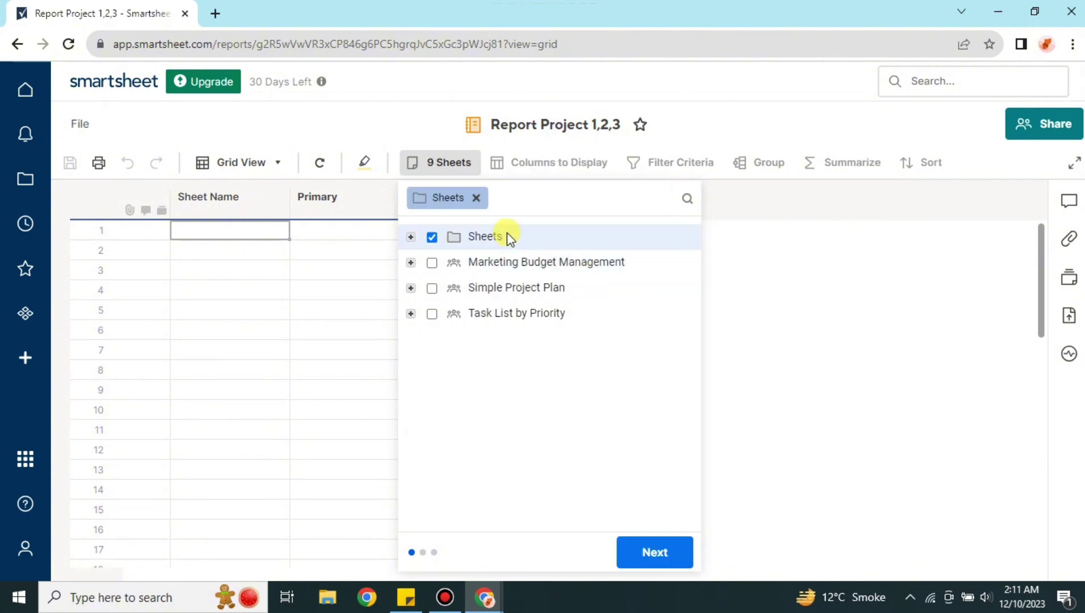
- Drop the Sheet Name column and exclude six sheets, keeping only Project 1, 2 and 3 as sources
left_click(666, 553)
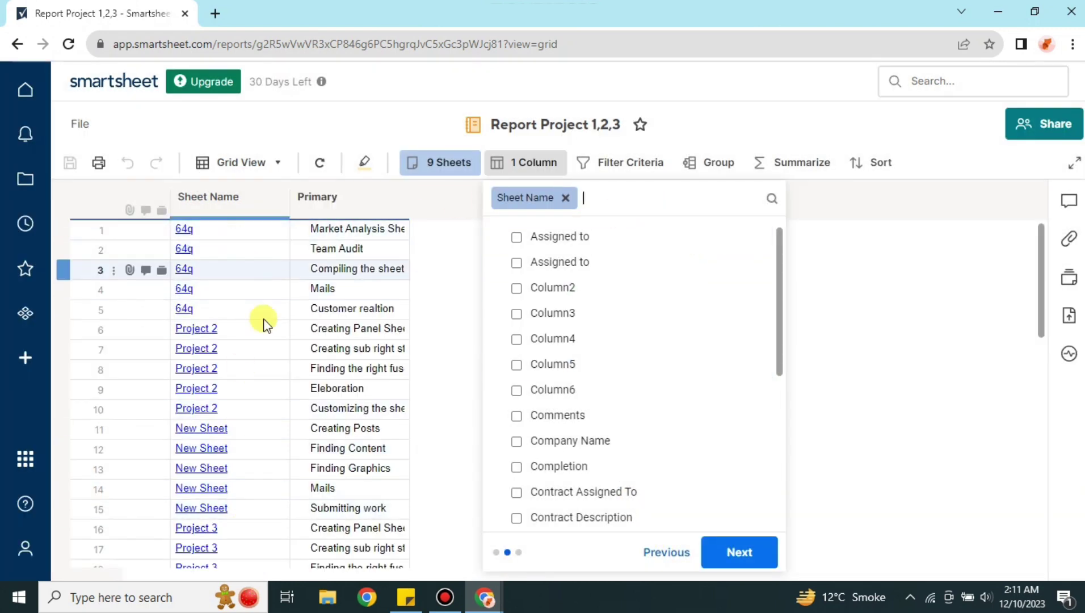
left_click(566, 198)
left_click(427, 165)
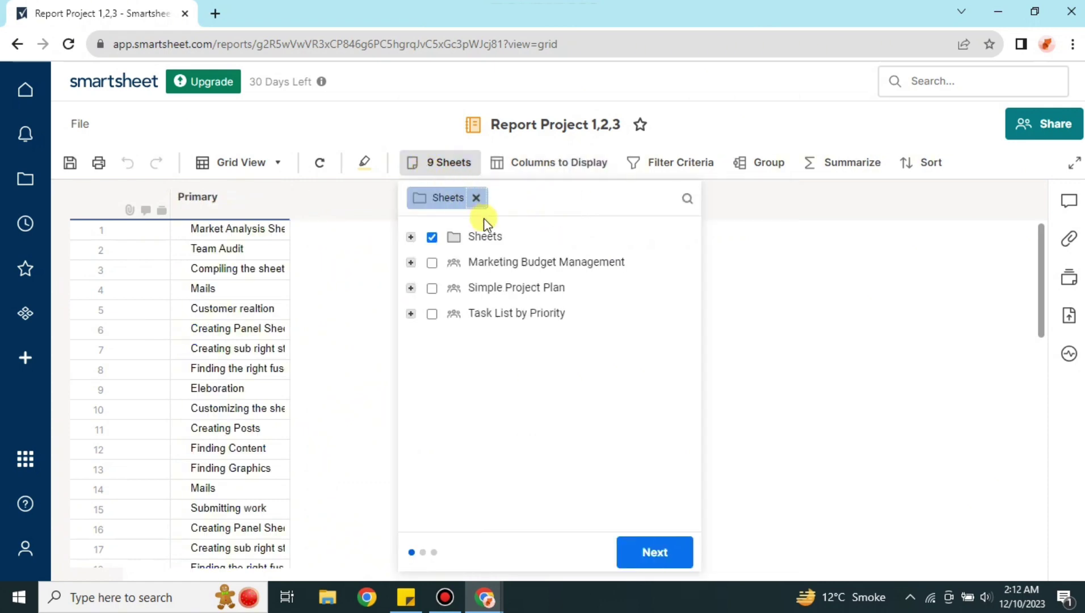
left_click(410, 237)
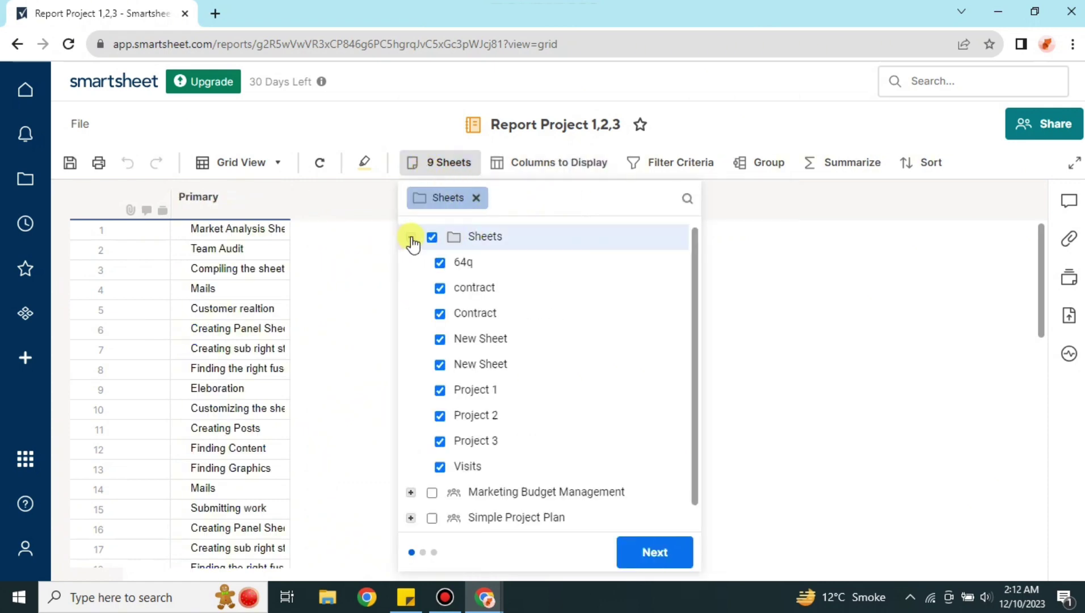
left_click(439, 263)
left_click(440, 342)
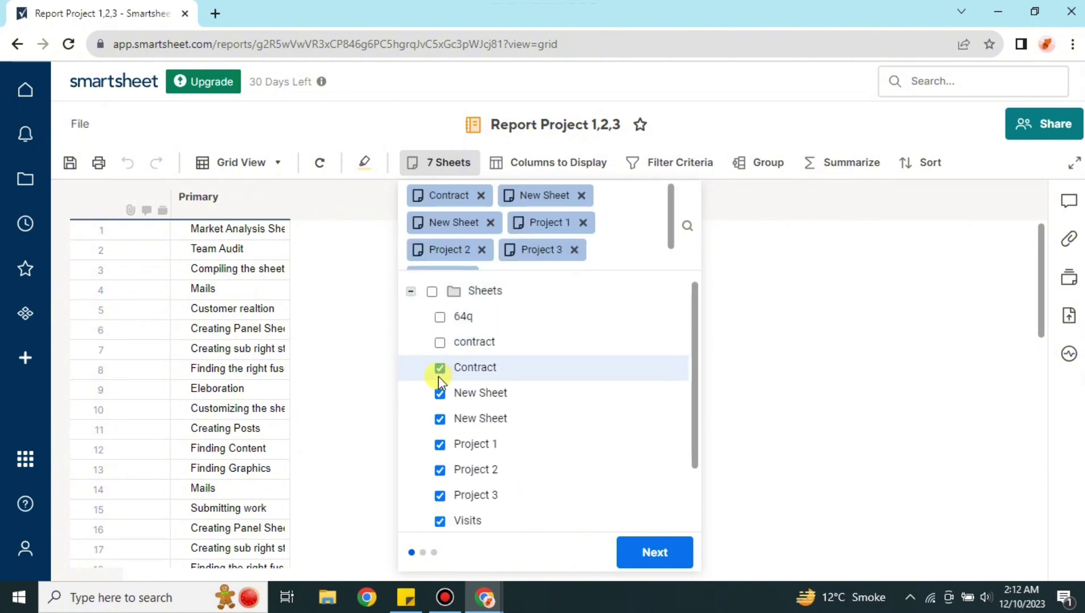
left_click(439, 369)
left_click(442, 390)
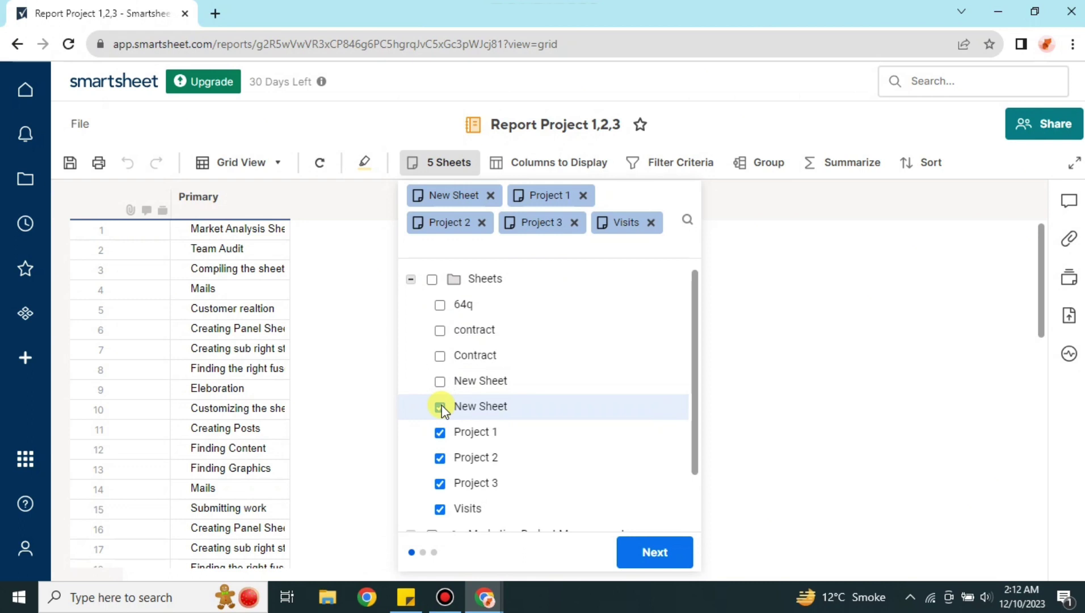
left_click(440, 406)
left_click(441, 488)
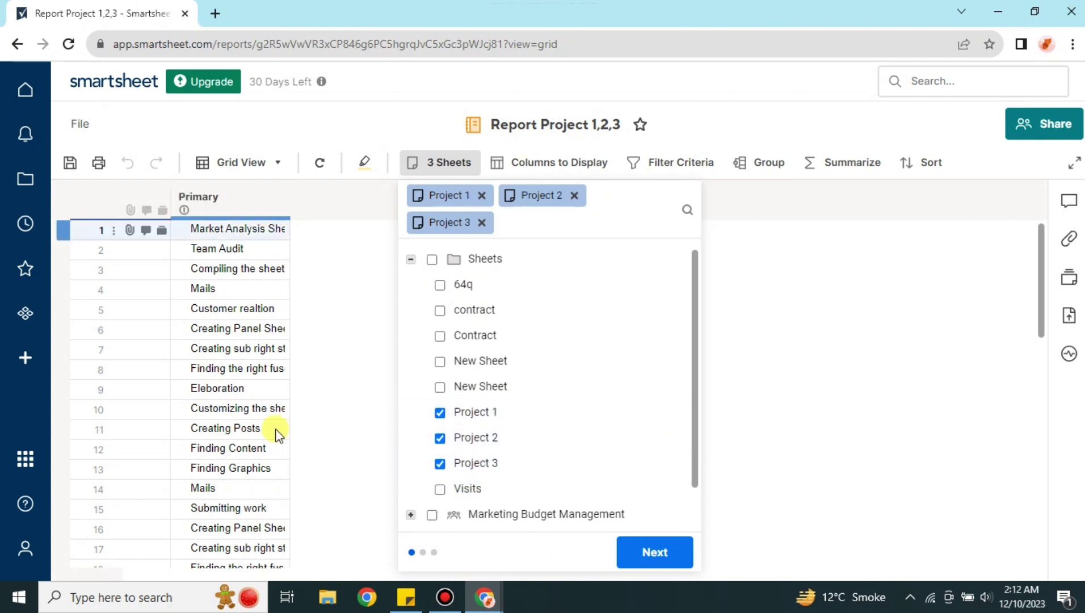
left_click(655, 552)
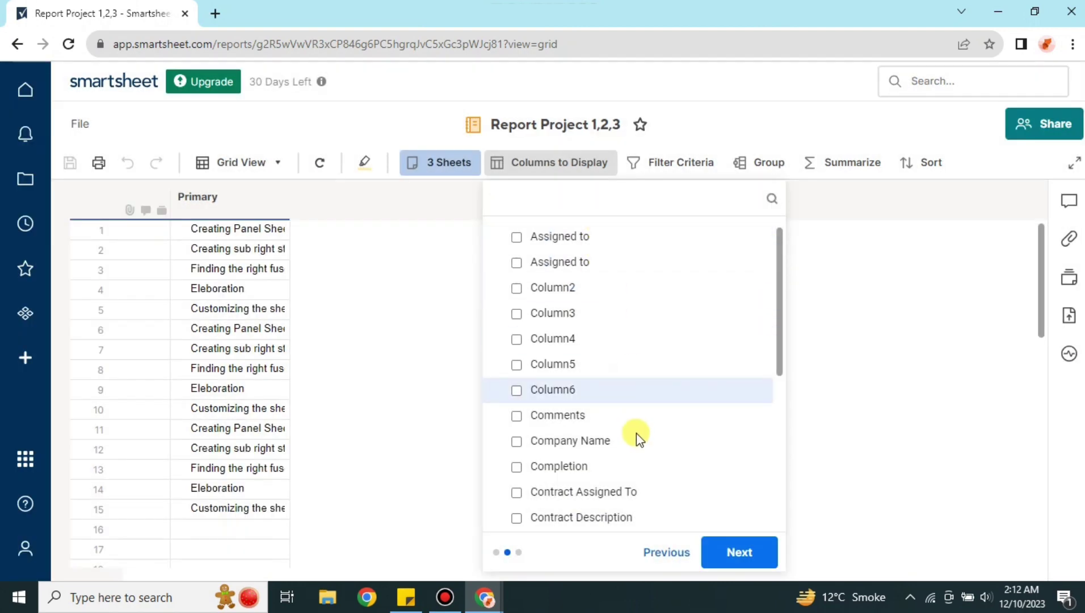
- Add both Assigned to columns, Completion, Contract Assigned To and Contract Description to the report
left_click(517, 236)
left_click(517, 264)
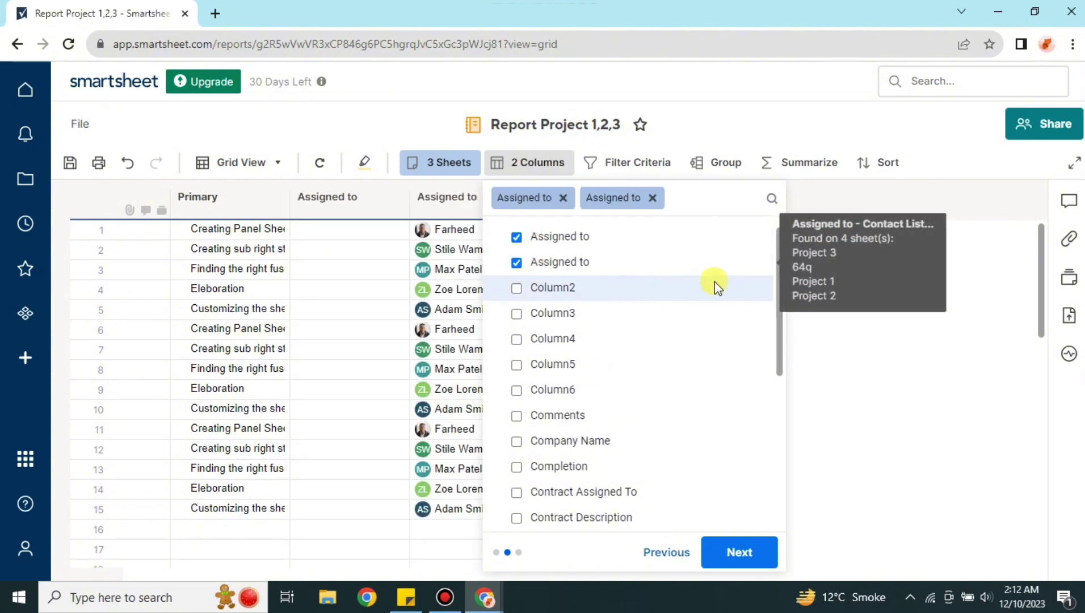
left_click_drag(780, 313, 784, 353)
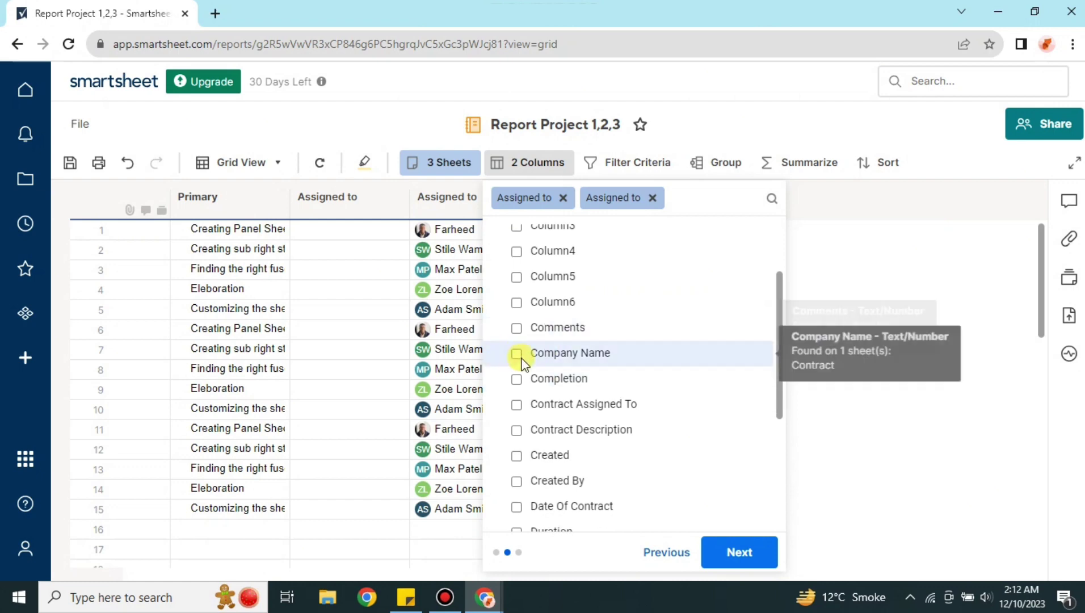
left_click(517, 380)
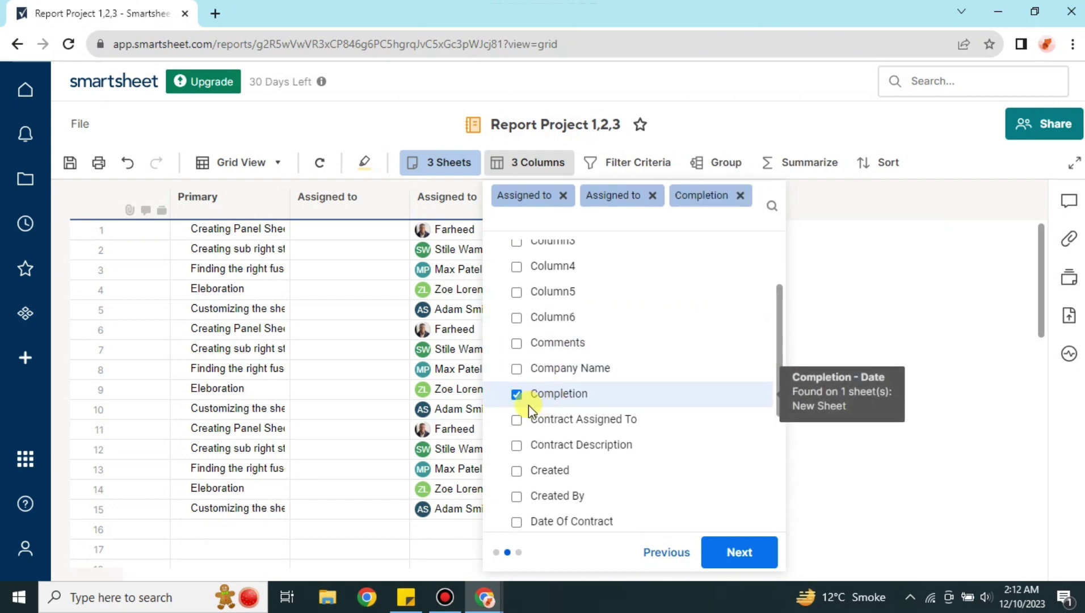
left_click(517, 420)
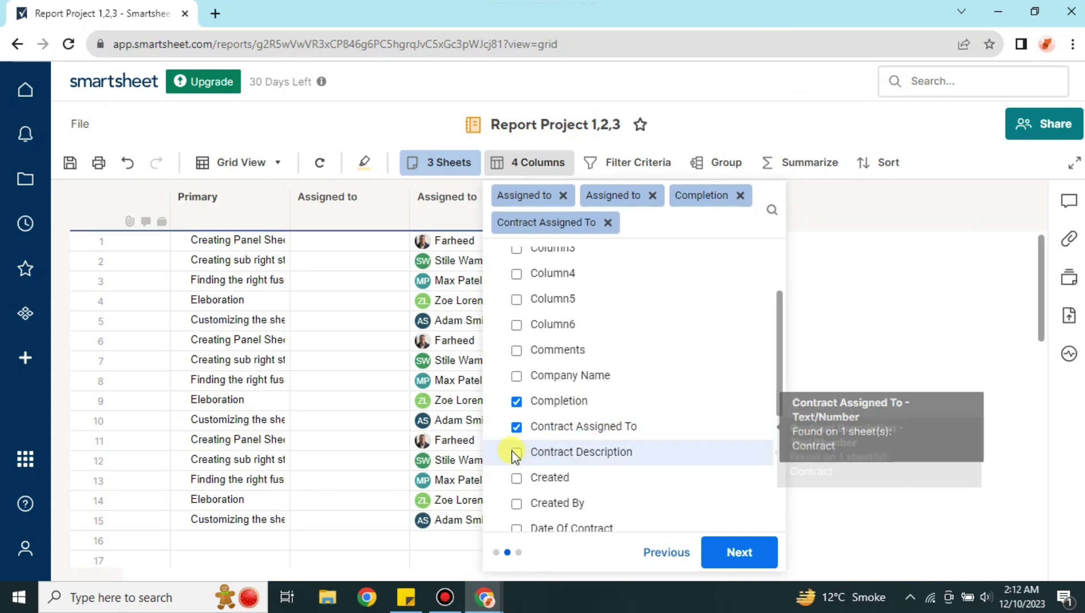
left_click(515, 452)
scroll(544, 469, "down", 1)
scroll(542, 463, "down", 3)
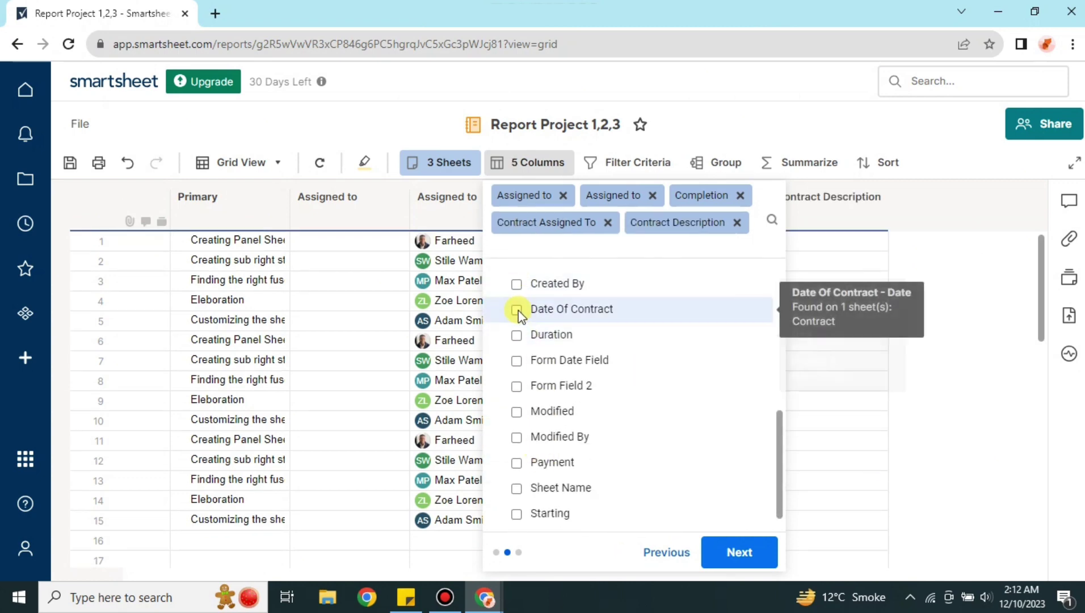
scroll(561, 389, "down", 1)
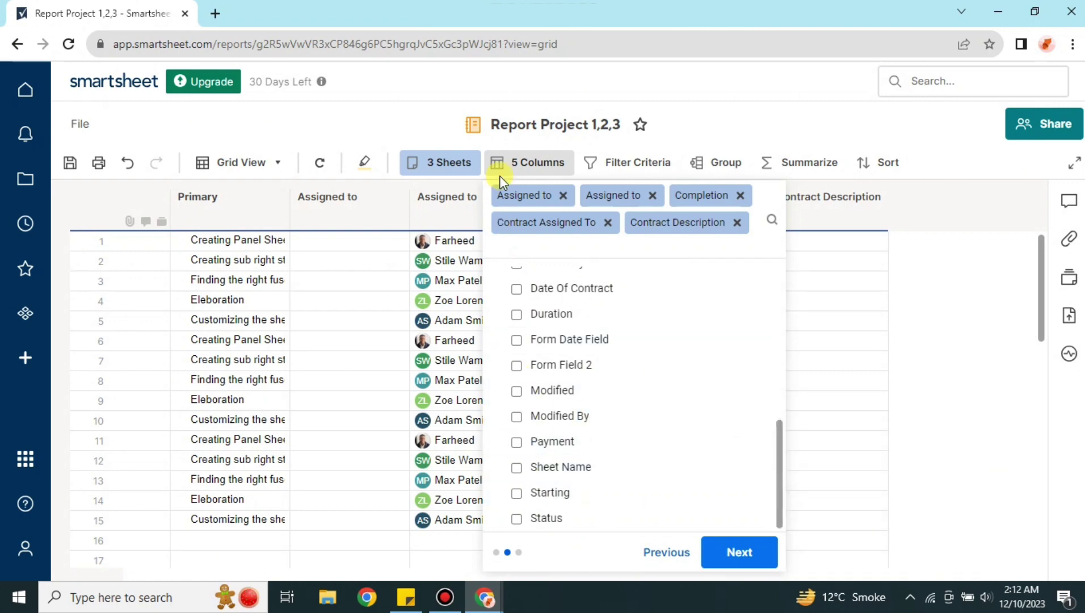
left_click(468, 158)
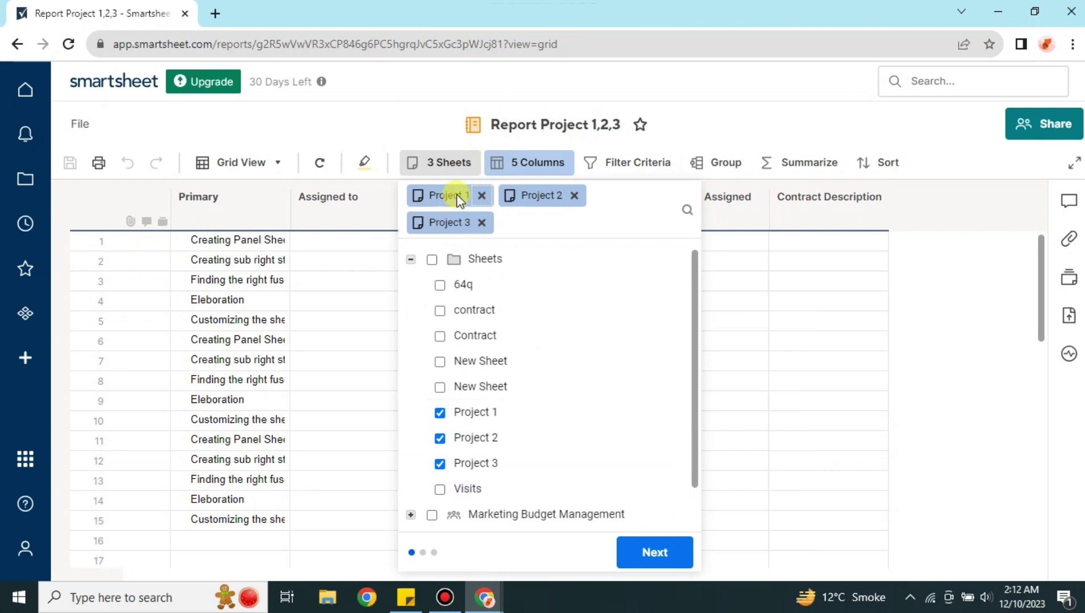
- Add the Duration column, bringing the report to six columns
left_click(537, 170)
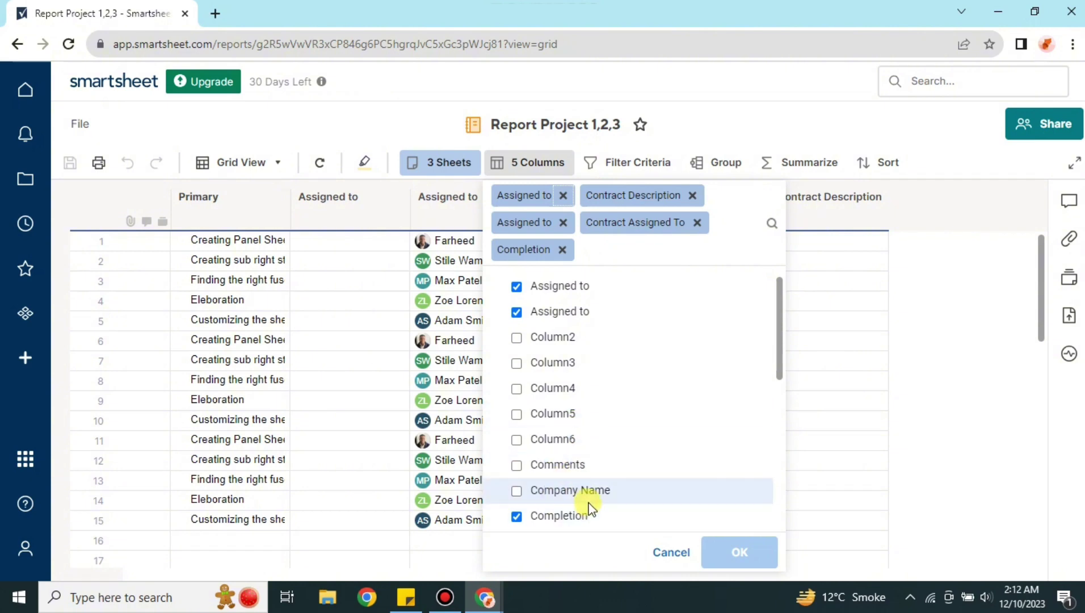
scroll(588, 505, "down", 6)
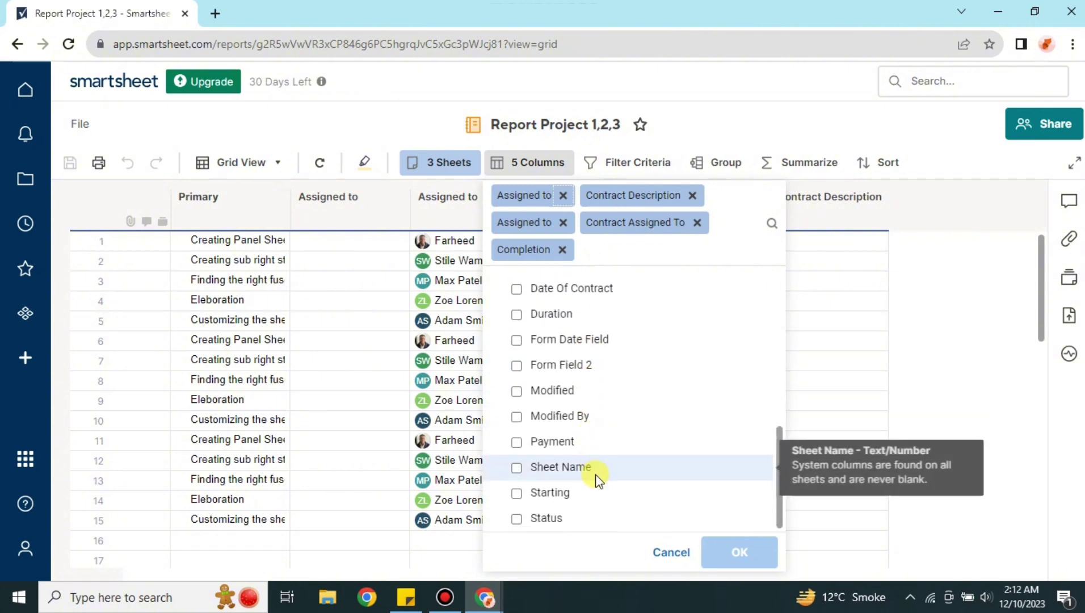
scroll(590, 385, "up", 1)
scroll(590, 397, "up", 2)
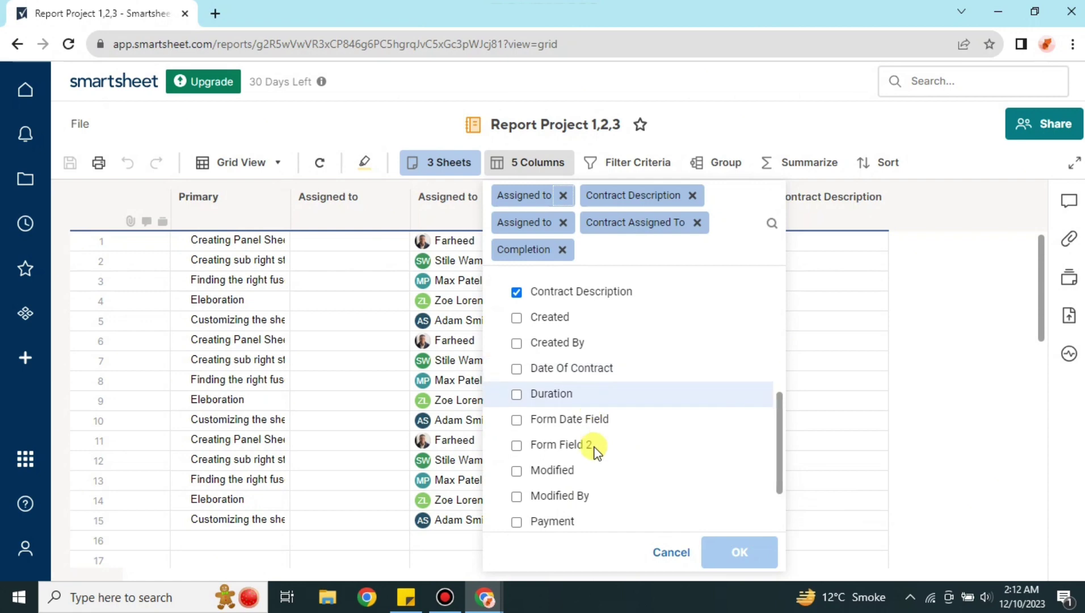
scroll(594, 437, "up", 5)
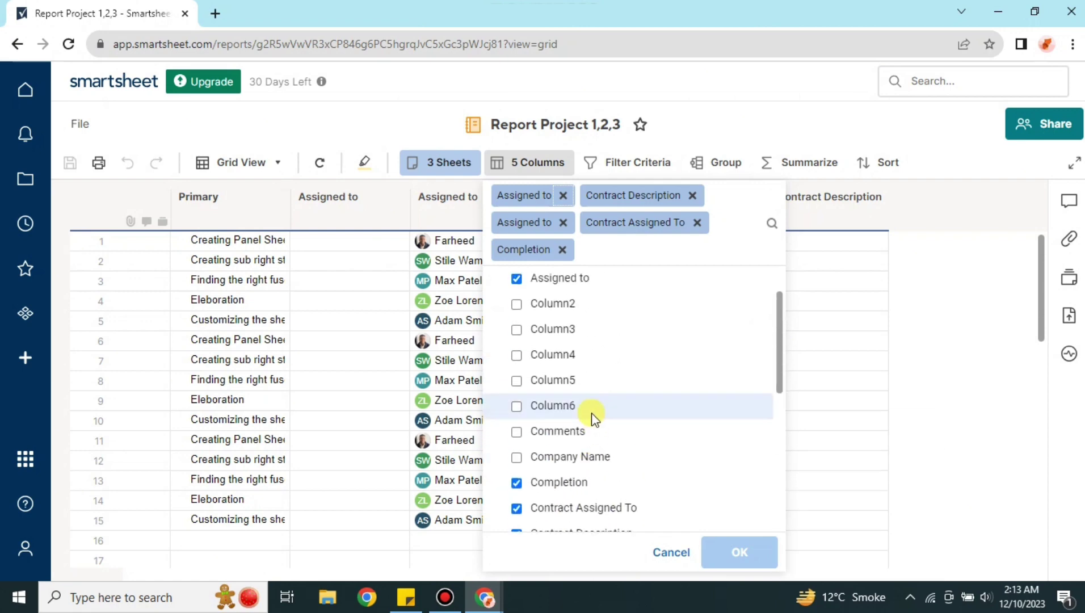
scroll(601, 443, "down", 5)
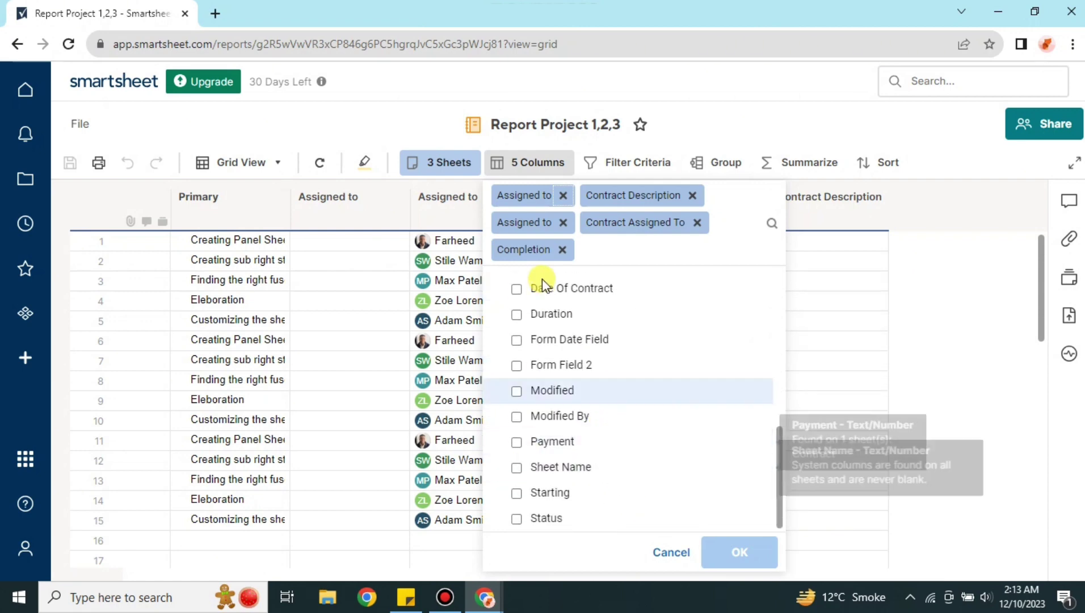
left_click(546, 315)
left_click(732, 549)
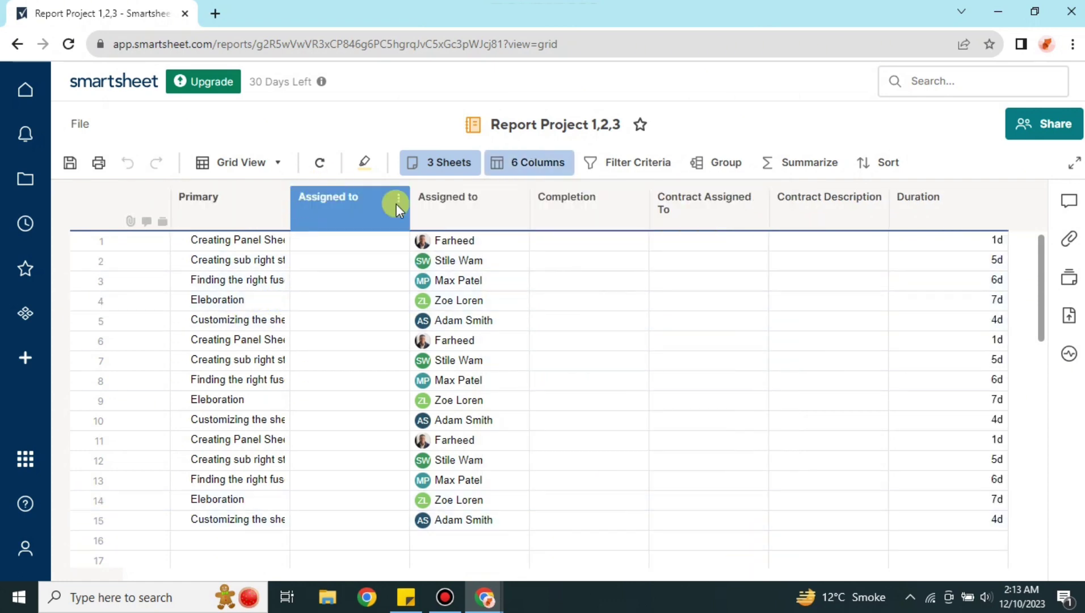
- Start a filter criterion on the Assigned to field
left_click(624, 165)
left_click(517, 229)
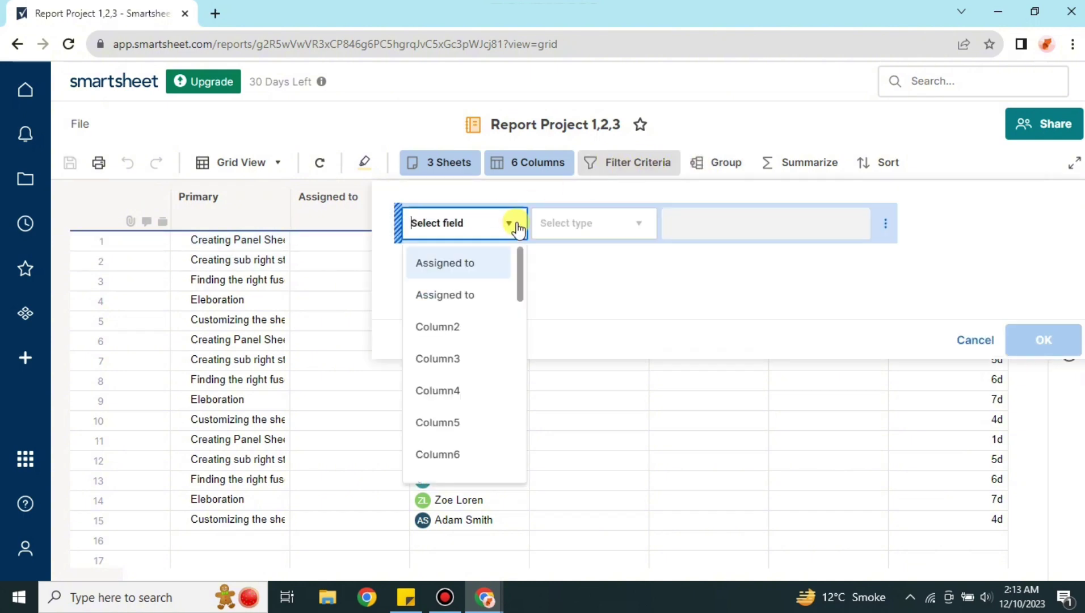
scroll(519, 284, "down", 4)
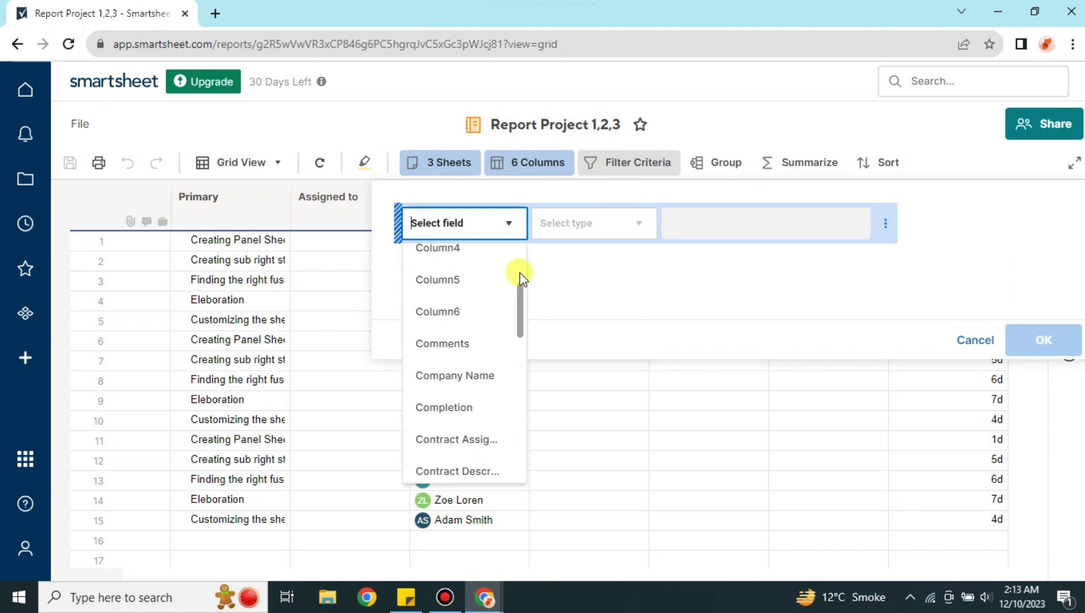
scroll(520, 256, "up", 4)
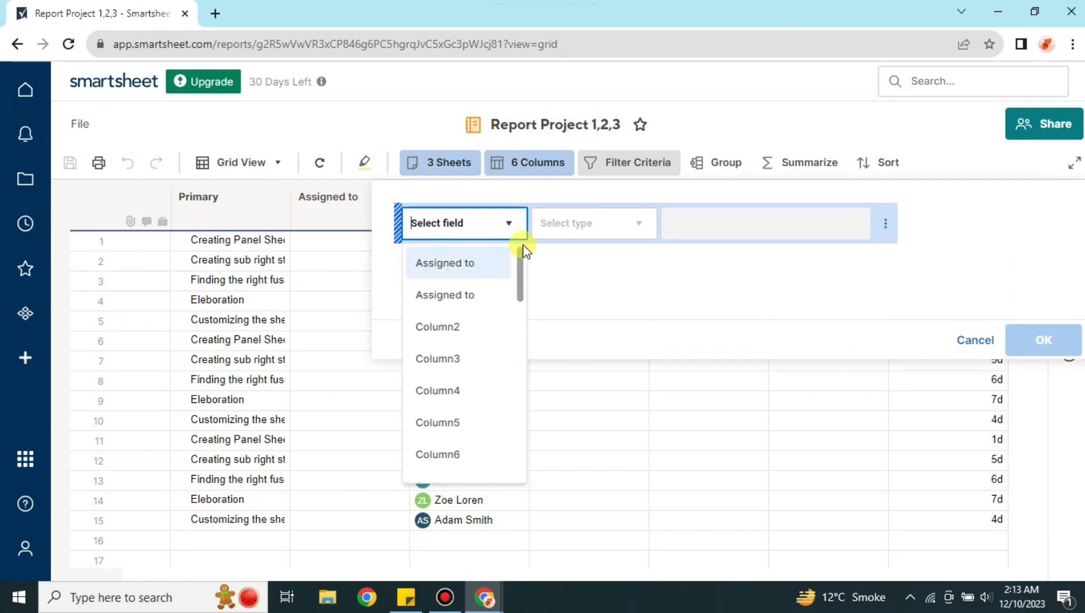
left_click(506, 292)
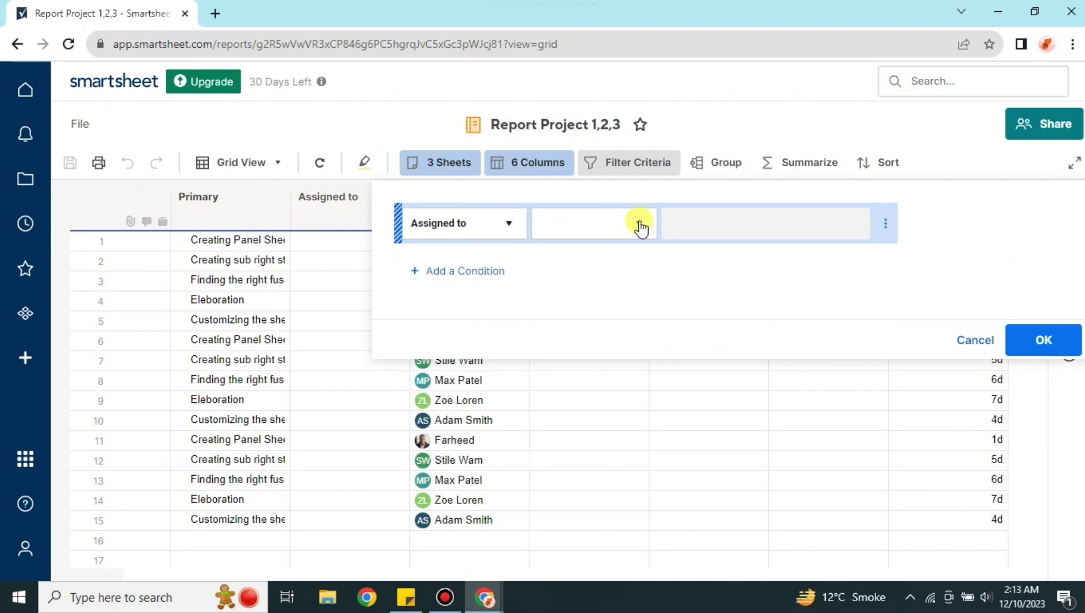
left_click(640, 224)
- Switch the filter field to Contractor Name, then cancel the filter without applying it
left_click(641, 223)
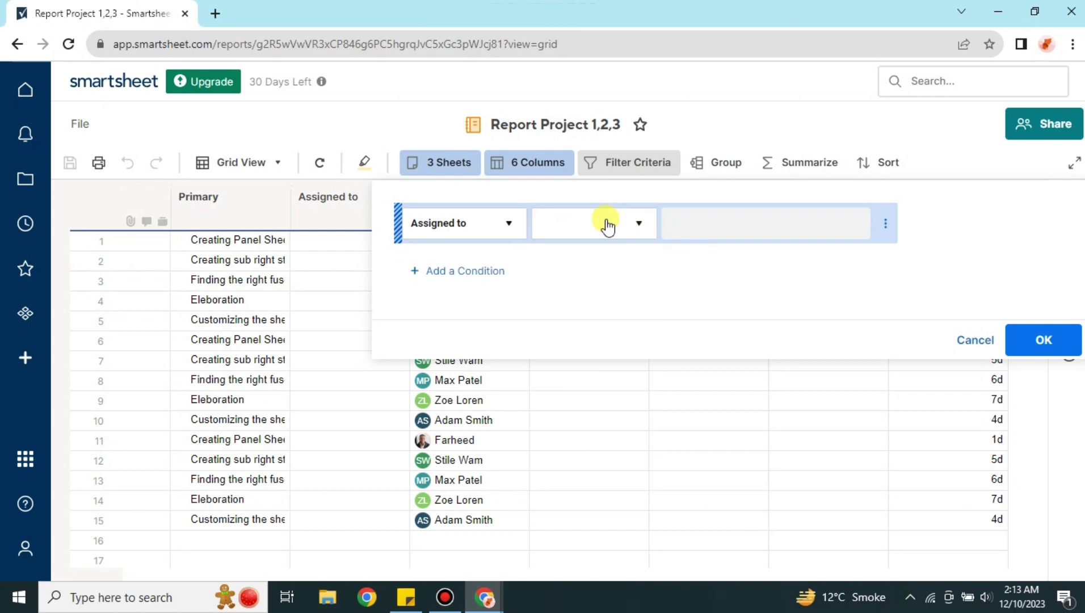
left_click(499, 229)
scroll(505, 305, "down", 4)
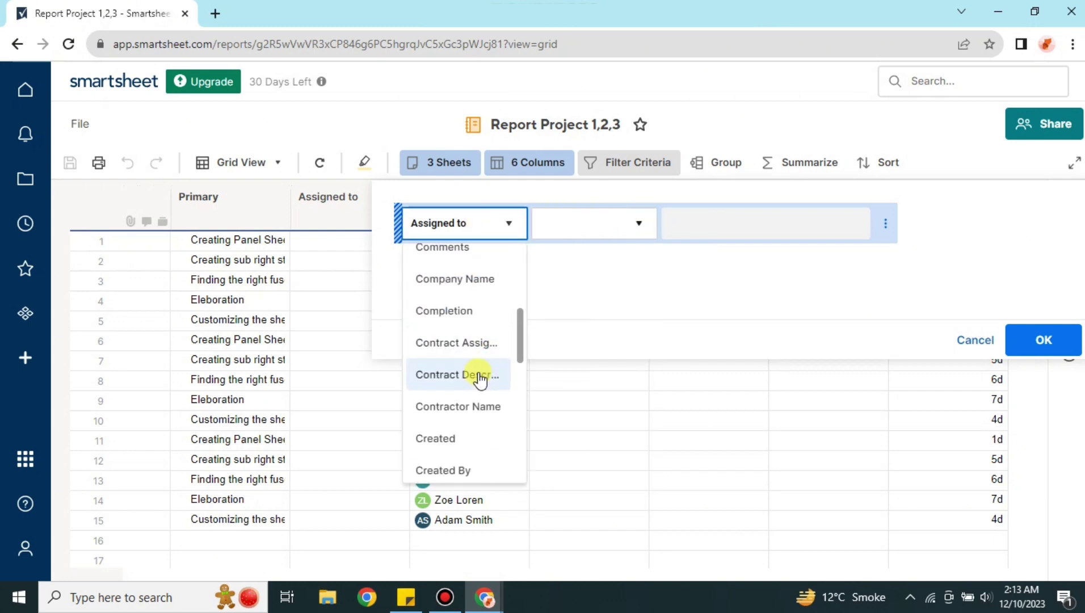
left_click(479, 407)
left_click(641, 223)
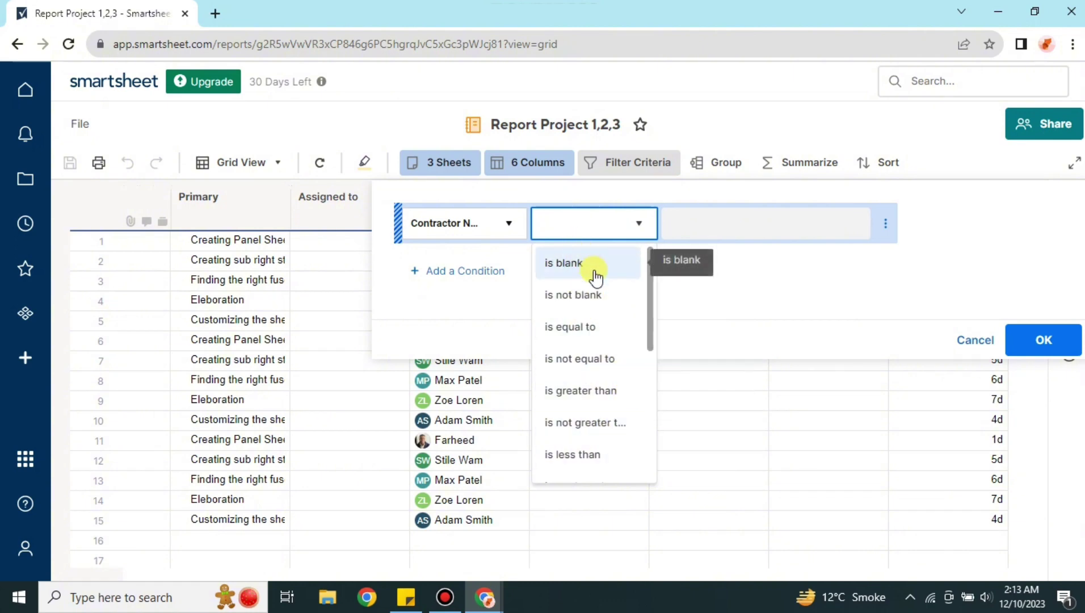
left_click(702, 223)
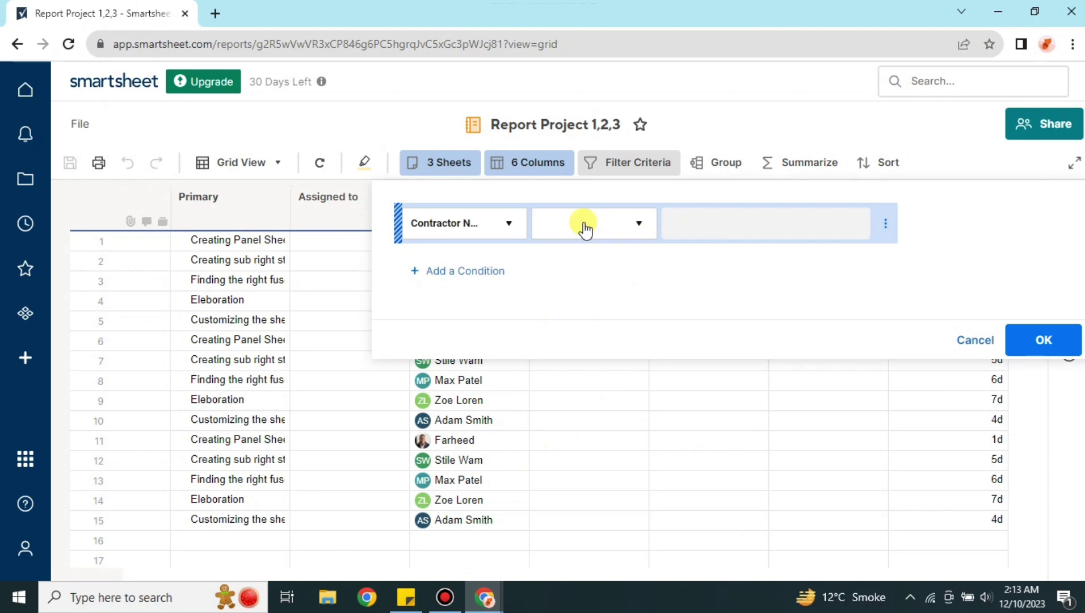
type("m")
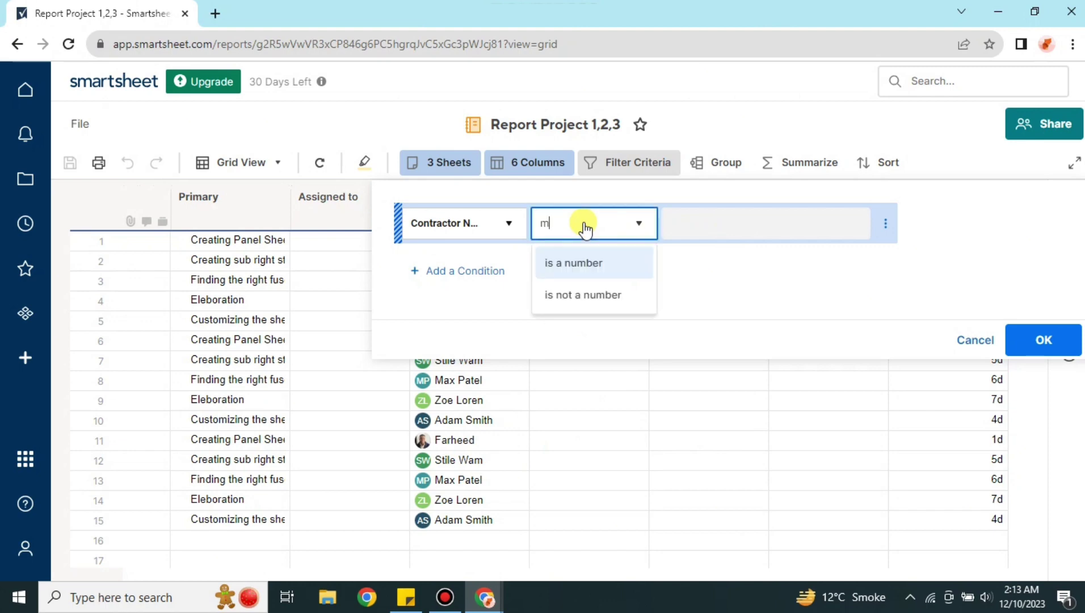
left_click(643, 224)
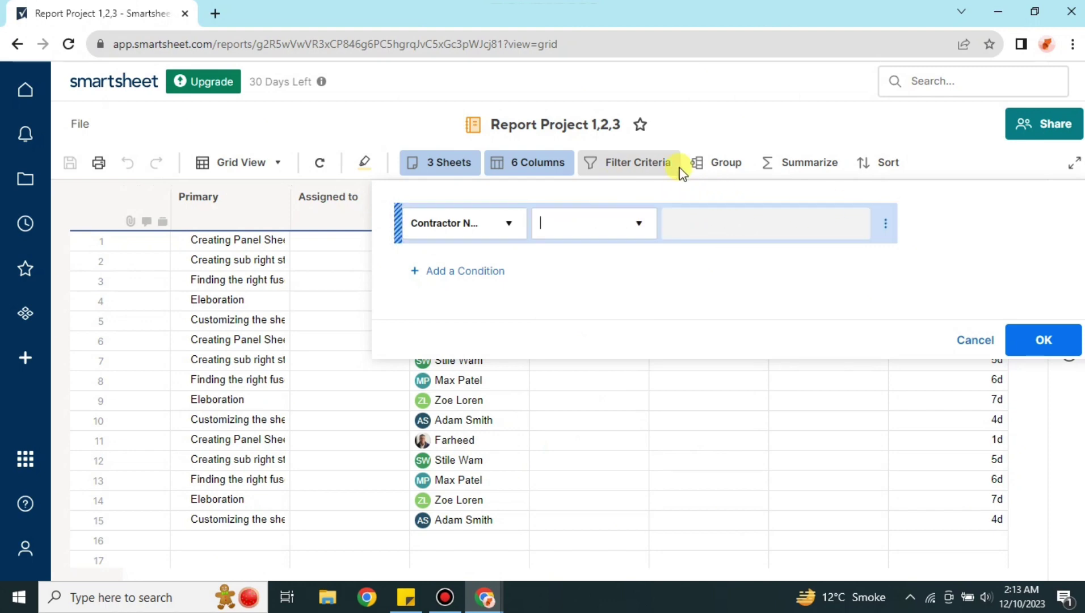
left_click(975, 340)
left_click(718, 169)
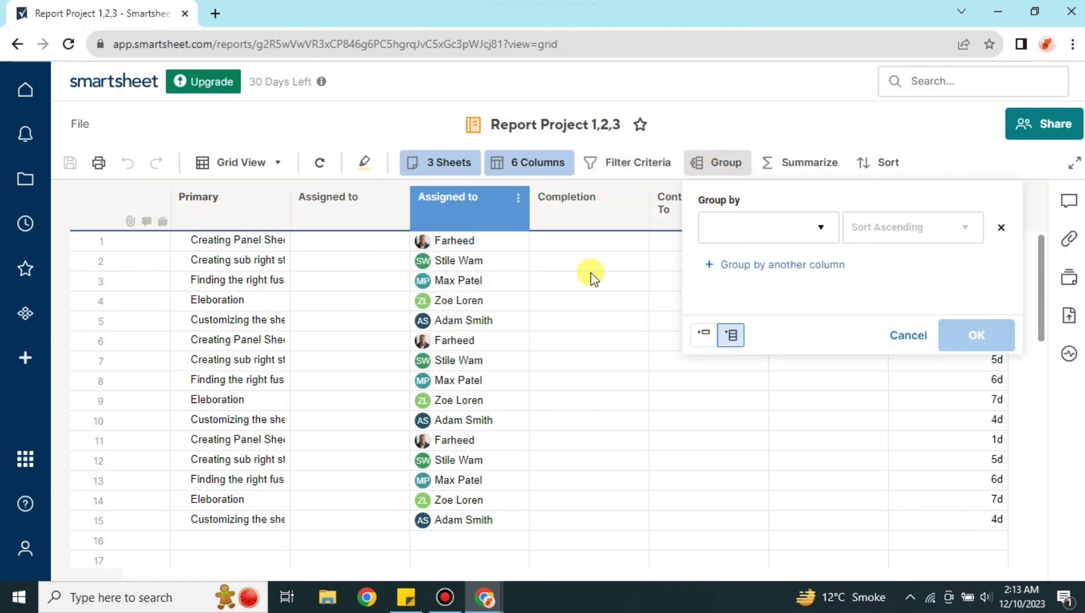
- Group the report rows by Assigned to, sorted ascending
left_click(820, 228)
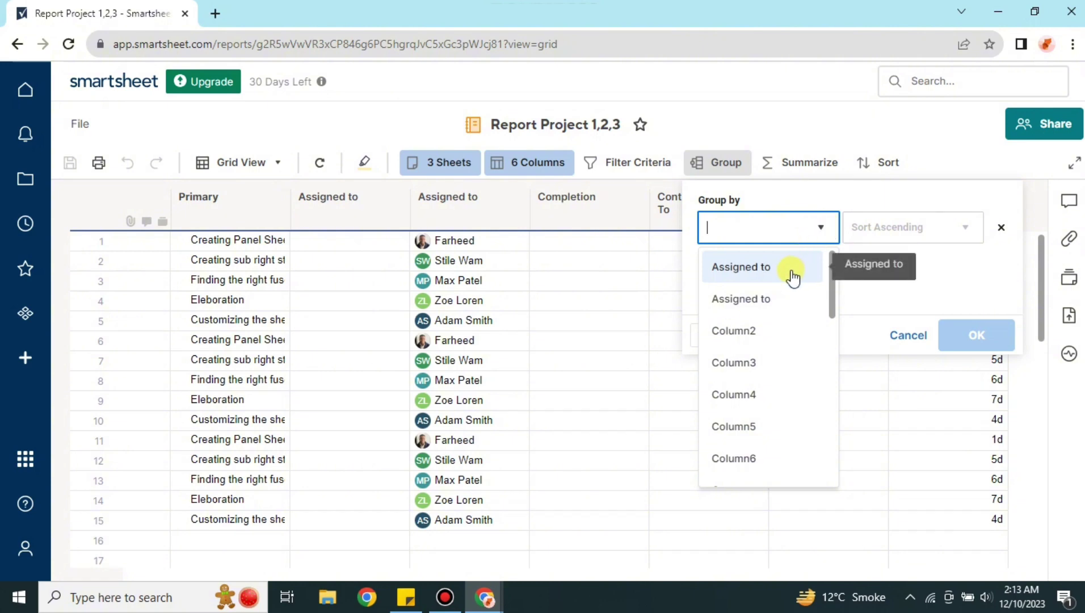
left_click(796, 266)
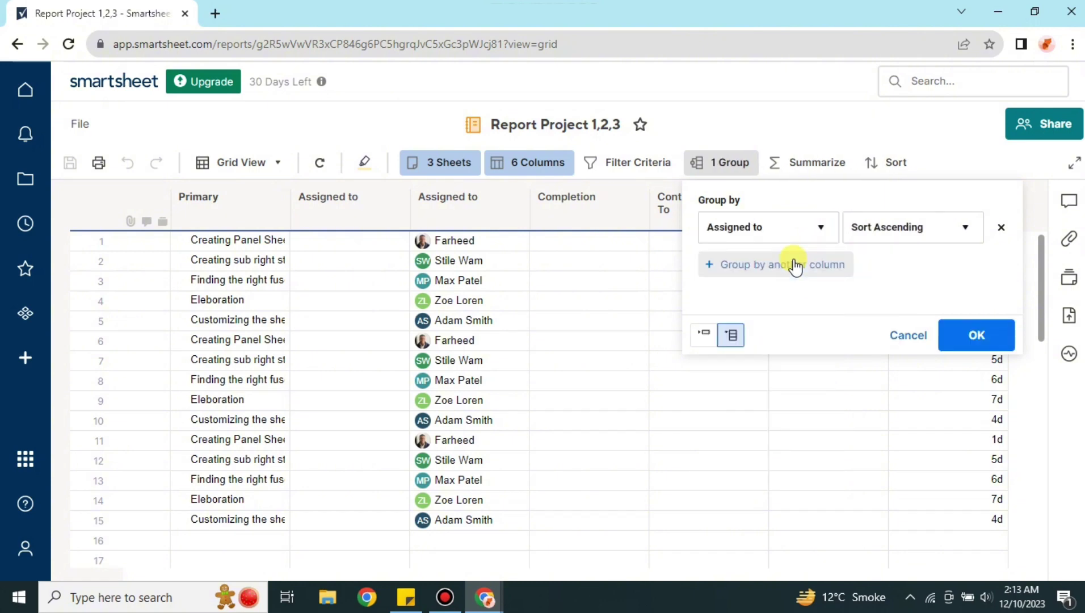
left_click(959, 227)
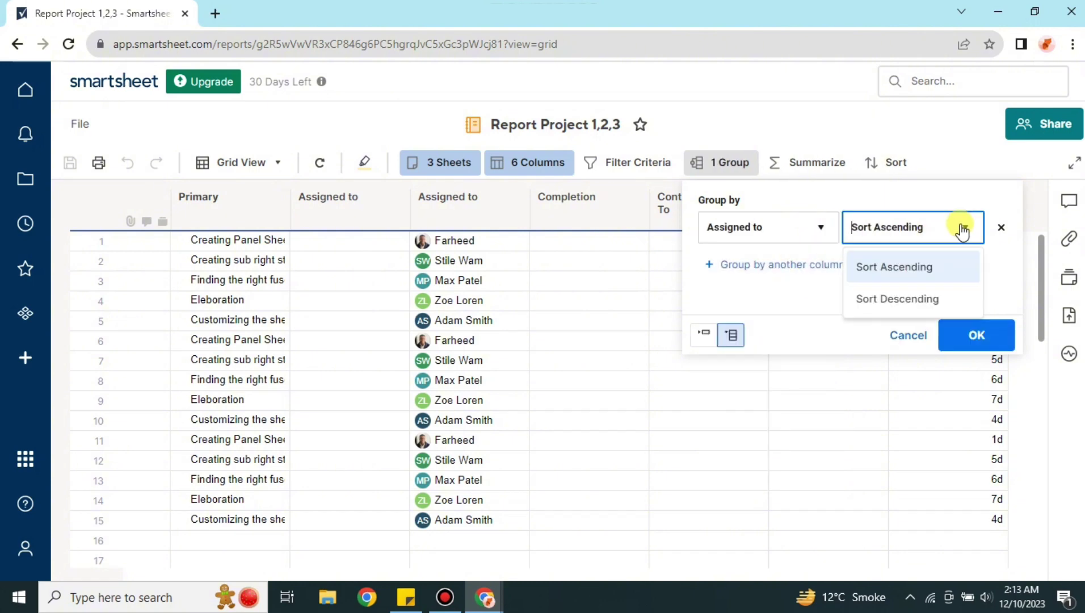
left_click(907, 271)
left_click(962, 332)
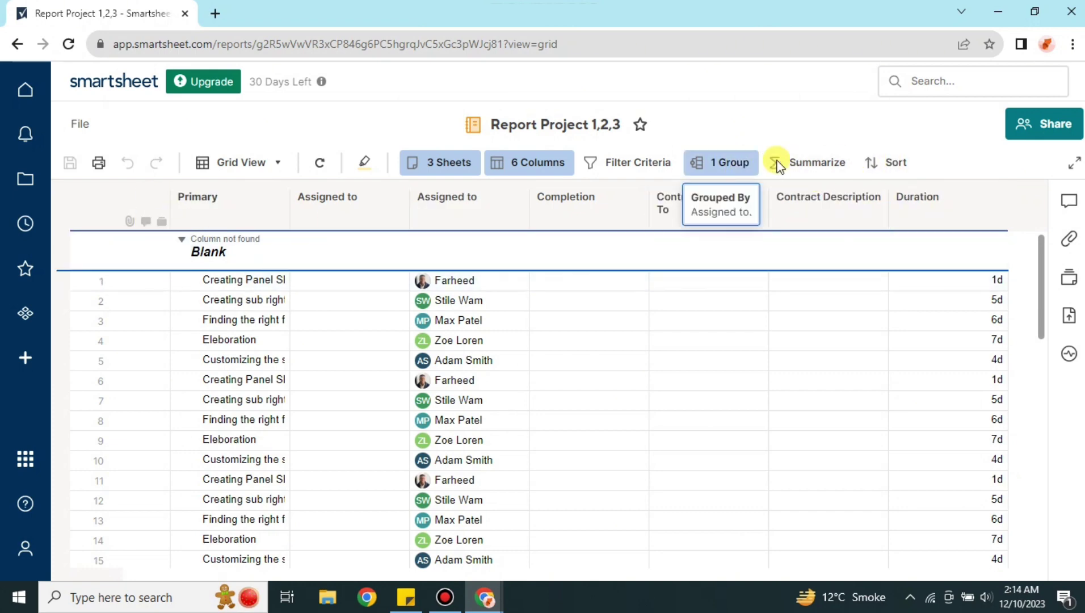
left_click(815, 166)
- Add a Count summary on the Contract Assigned To column
left_click(886, 223)
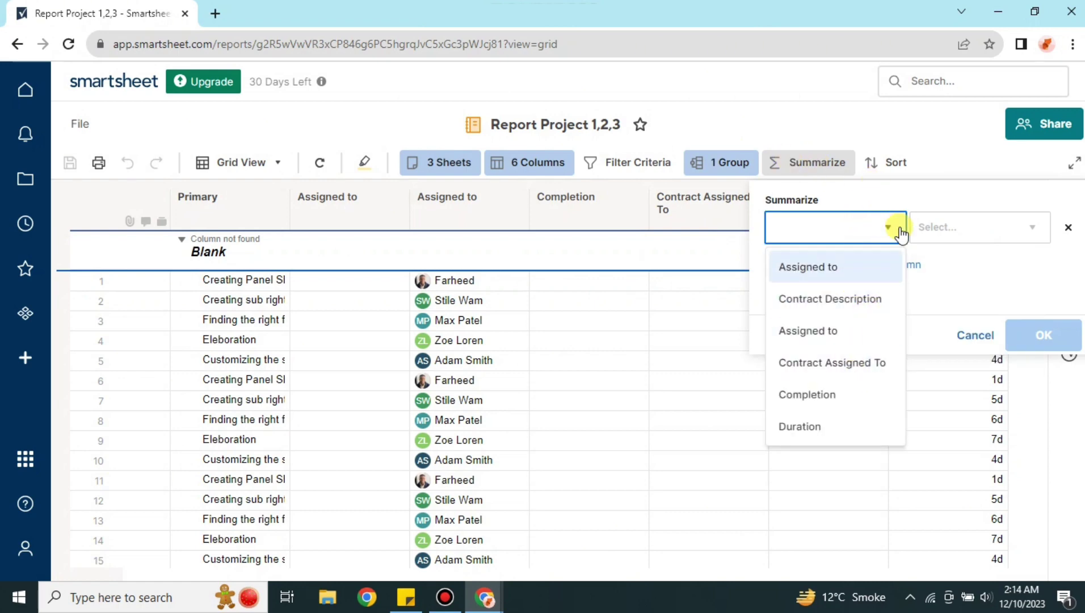
left_click(853, 277)
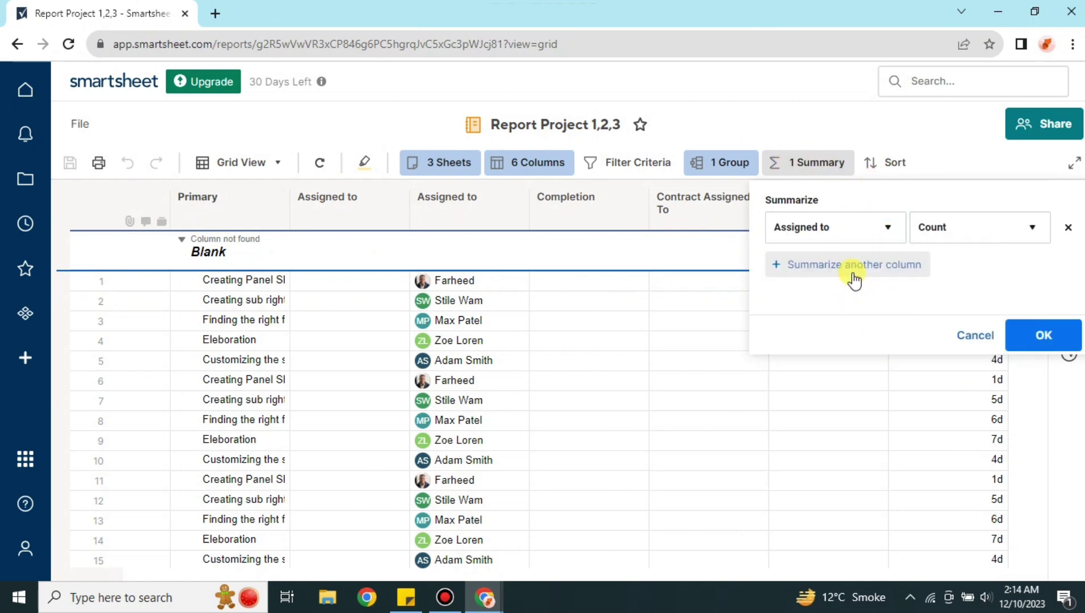
left_click(888, 227)
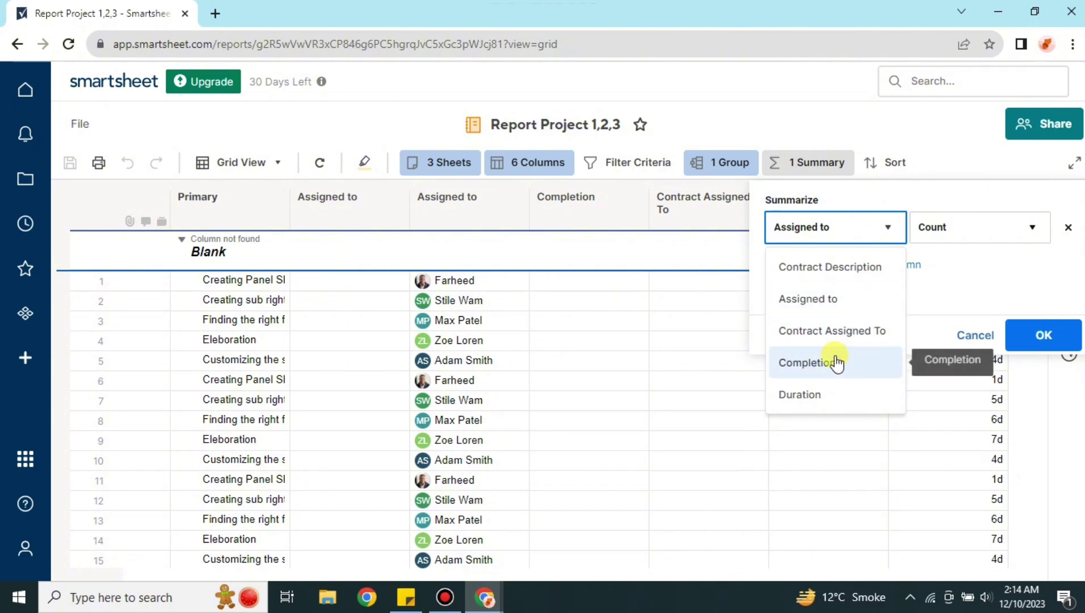
left_click(839, 333)
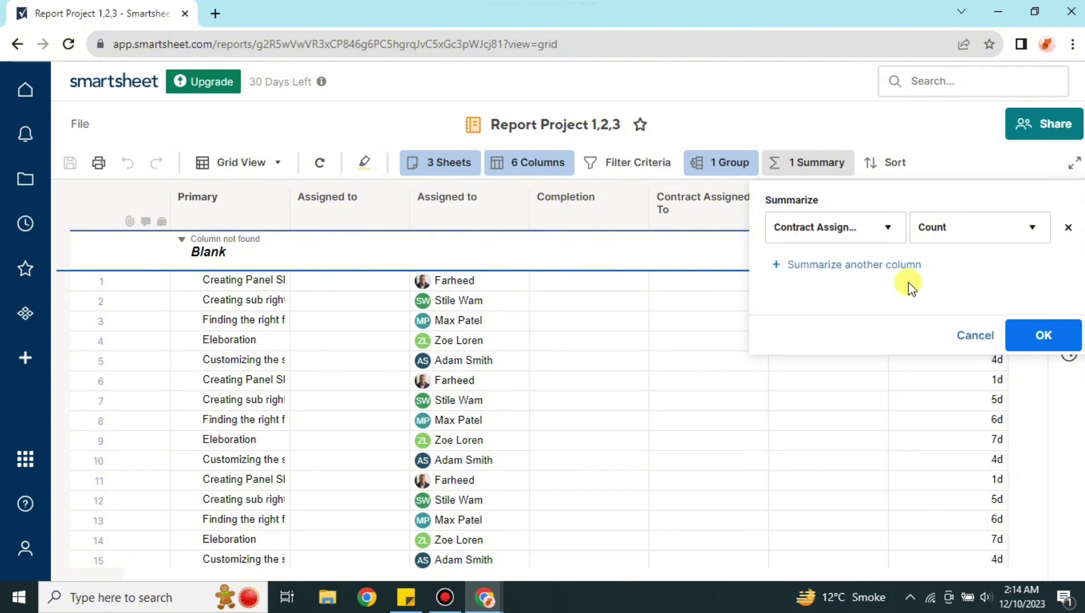
left_click(1044, 337)
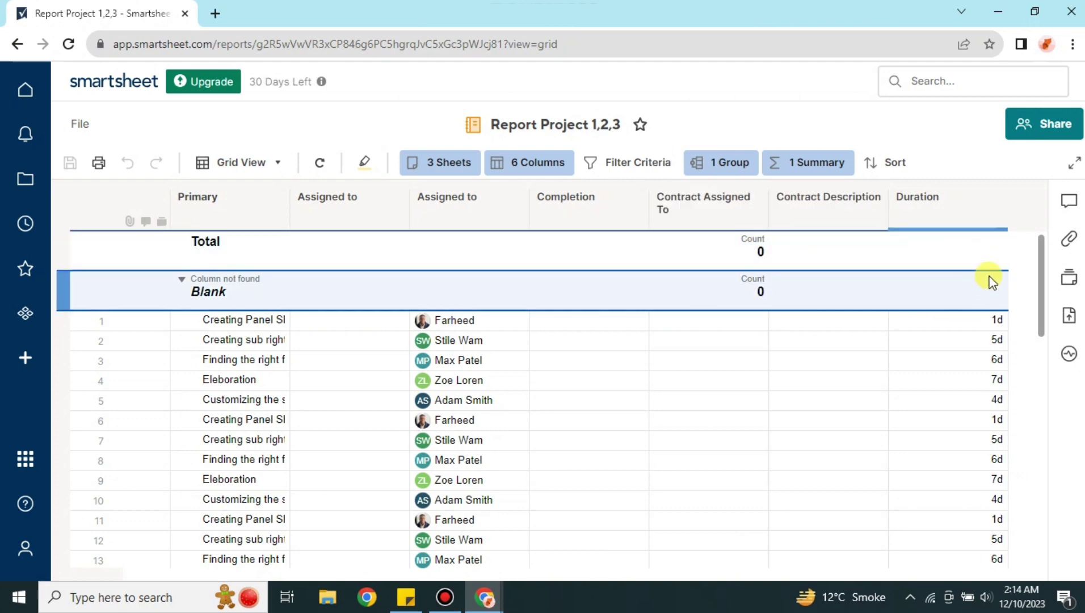
left_click(875, 165)
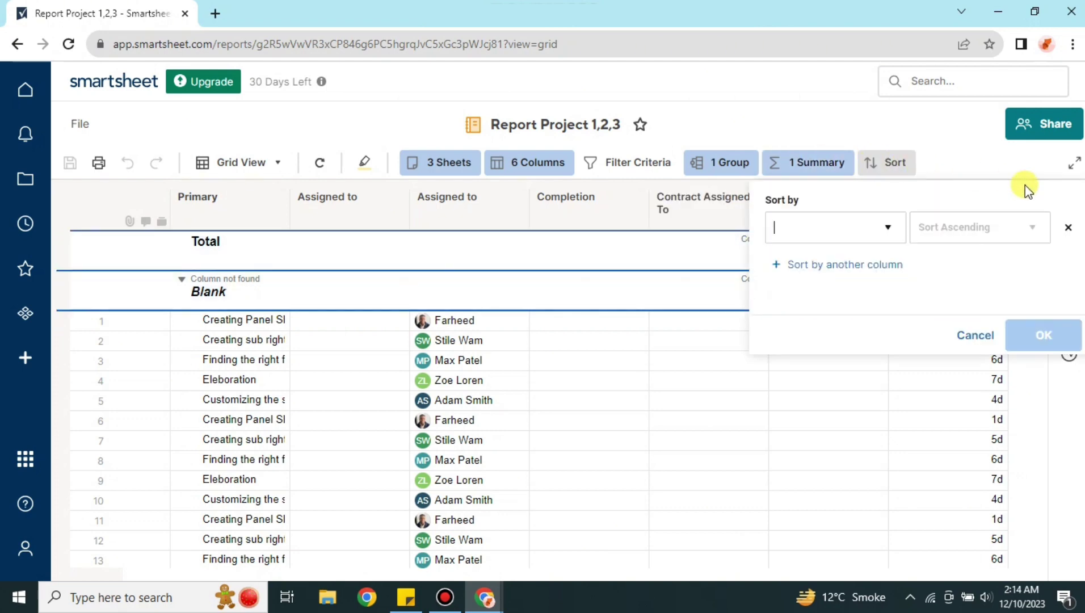
left_click(886, 228)
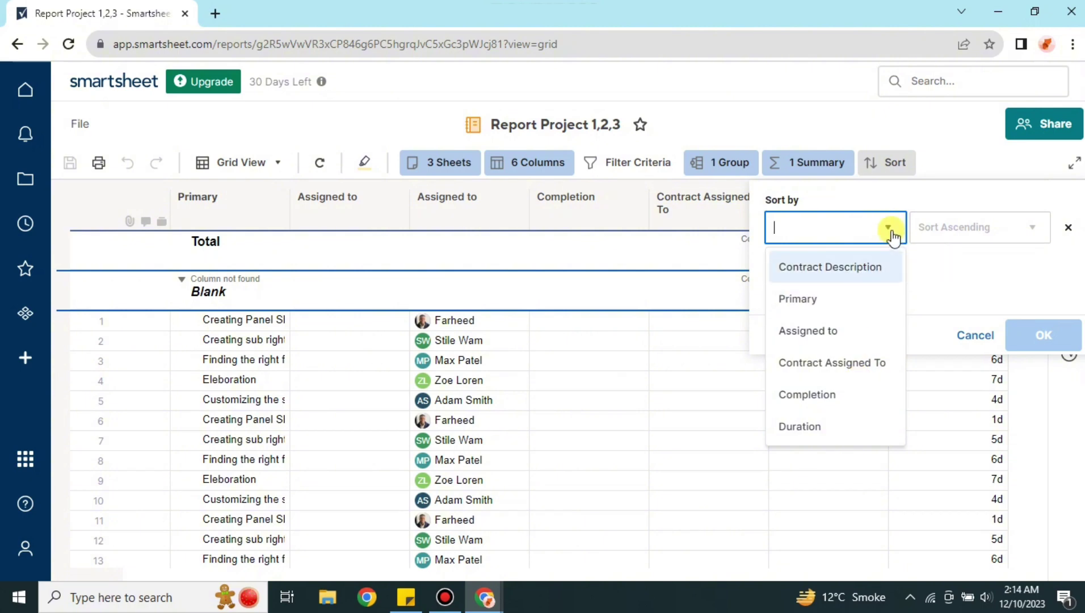
left_click(943, 230)
left_click(969, 339)
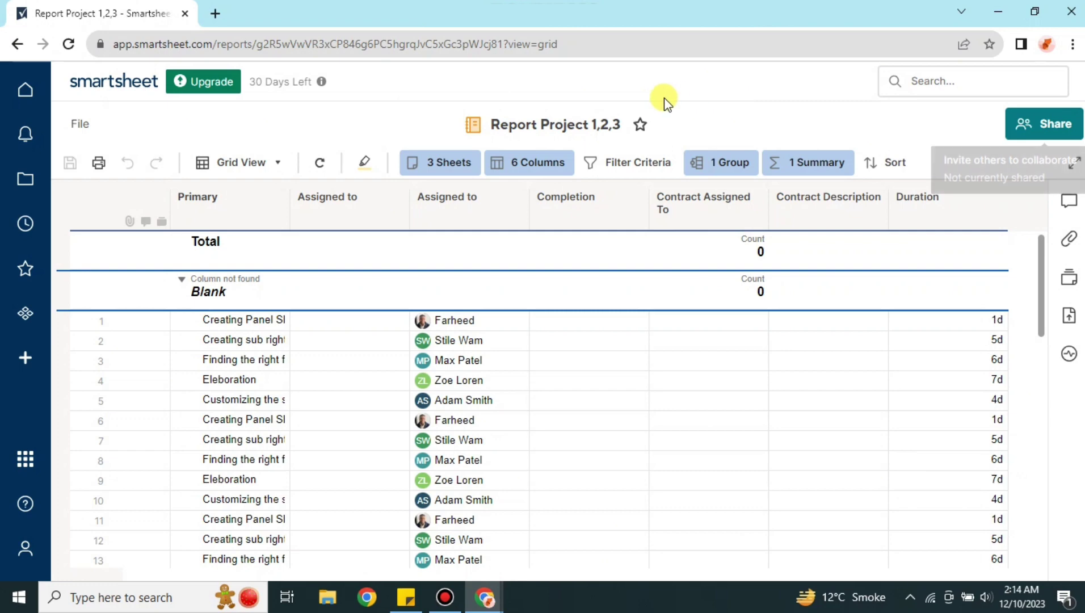
left_click(878, 286)
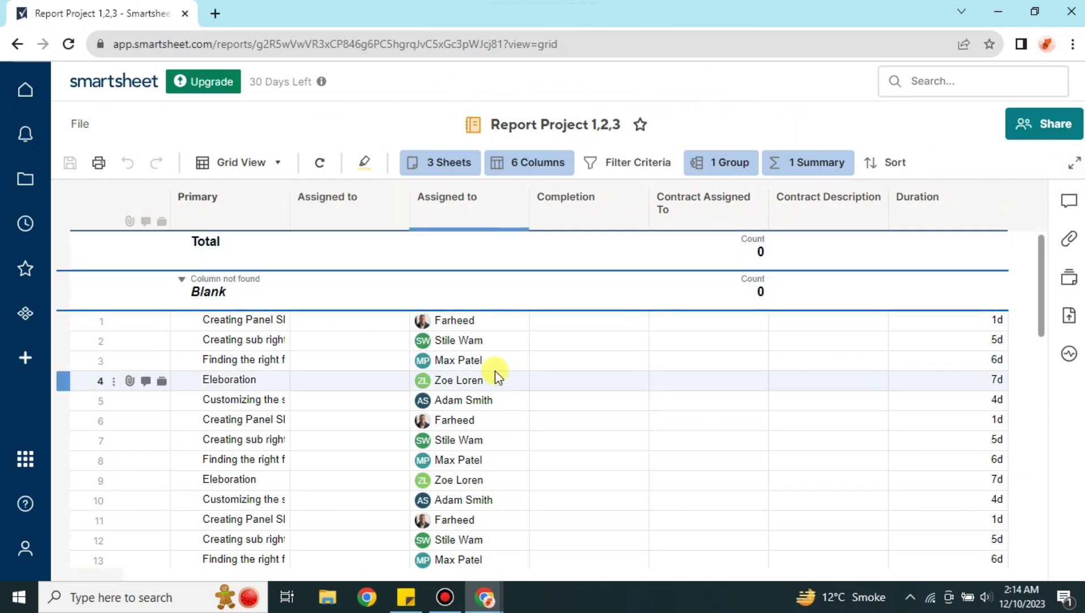
- Remove Project 2 and Project 3 from the report sources, leaving only Project 1
left_click(463, 167)
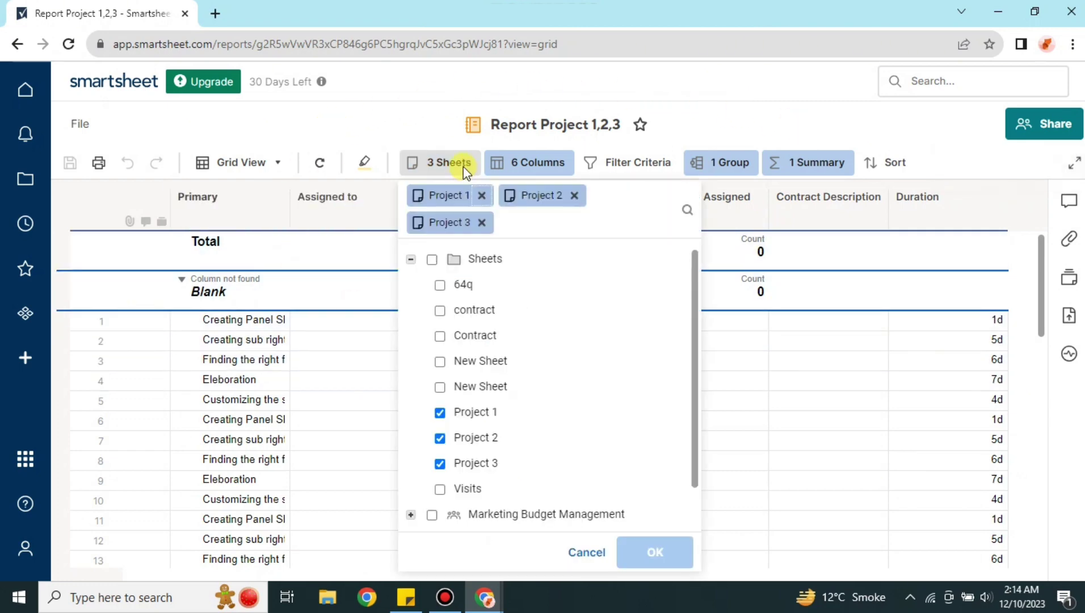
left_click(482, 223)
left_click(574, 198)
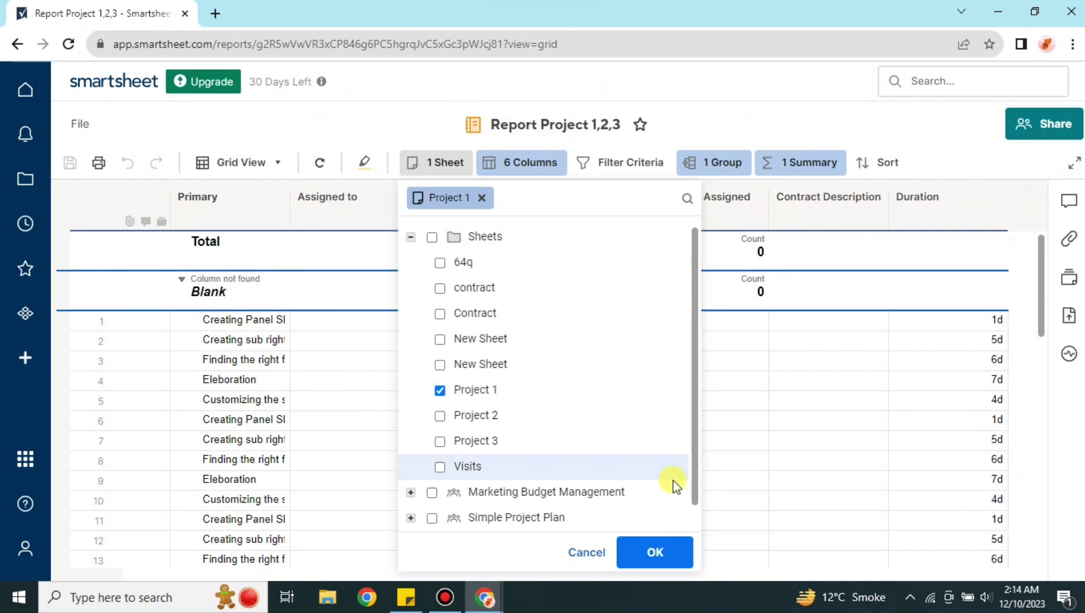
left_click(655, 549)
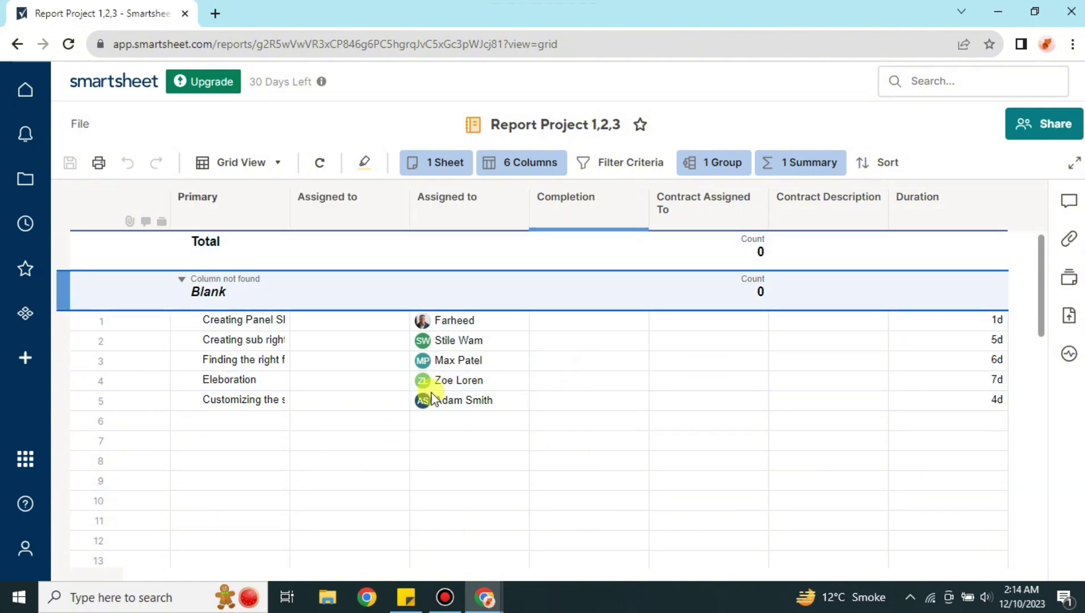
- Cut the report columns to Contract Description and the first Assigned to, dropping Completion, Contract Assigned To and Duration
left_click(524, 165)
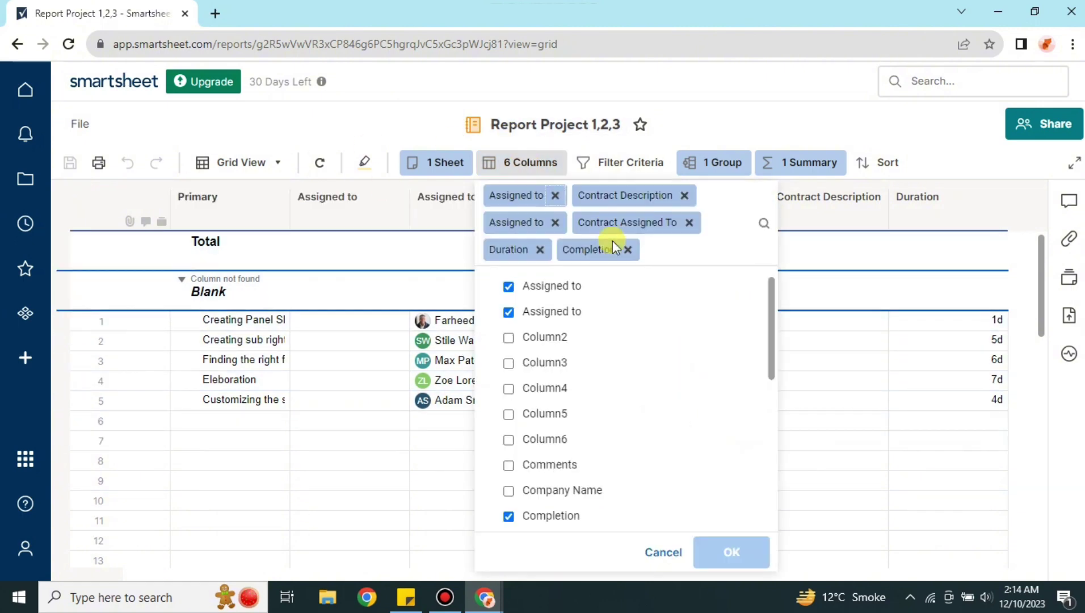
left_click(507, 288)
left_click(507, 311)
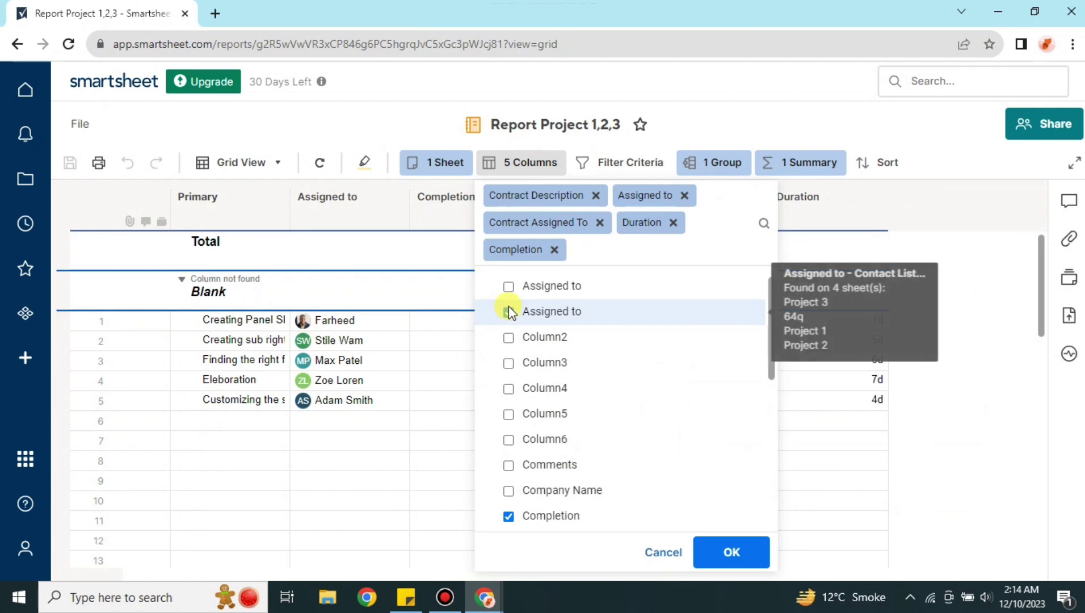
left_click(508, 489)
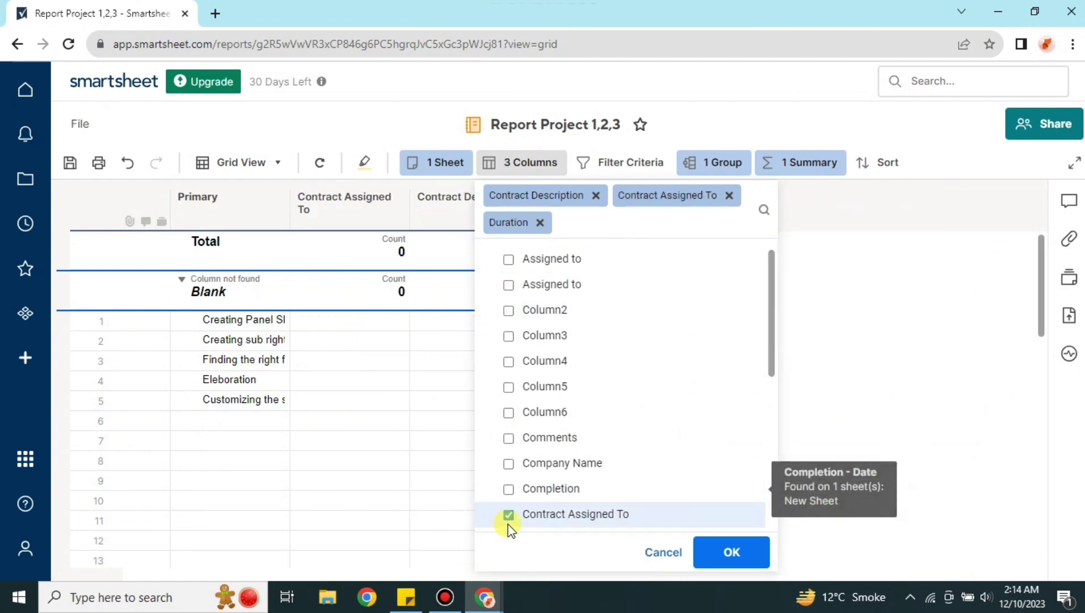
left_click(508, 516)
scroll(522, 454, "down", 5)
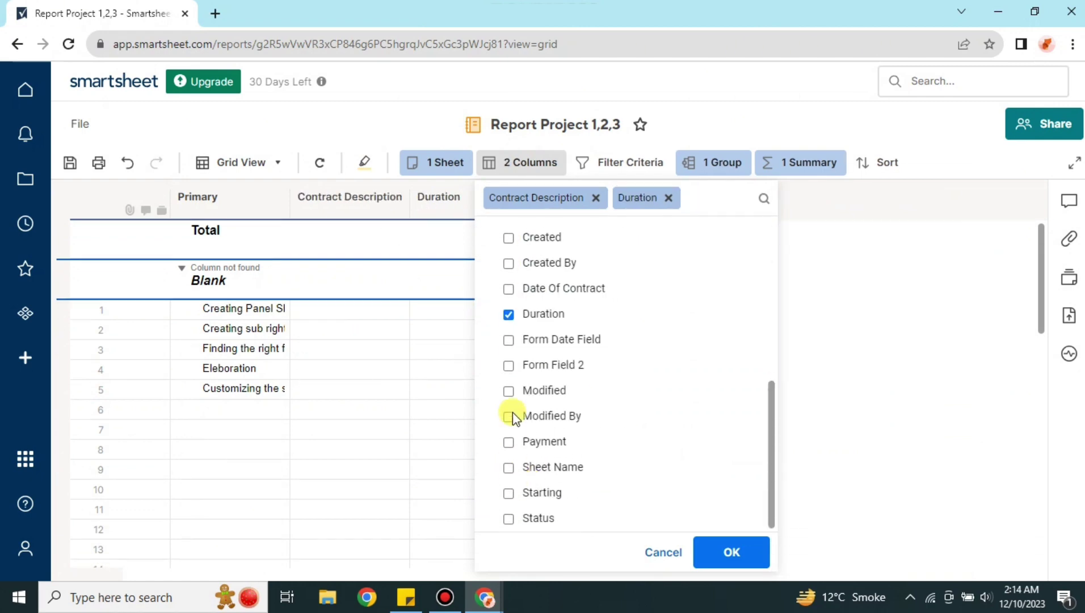
left_click(508, 314)
scroll(549, 343, "up", 4)
scroll(549, 344, "up", 2)
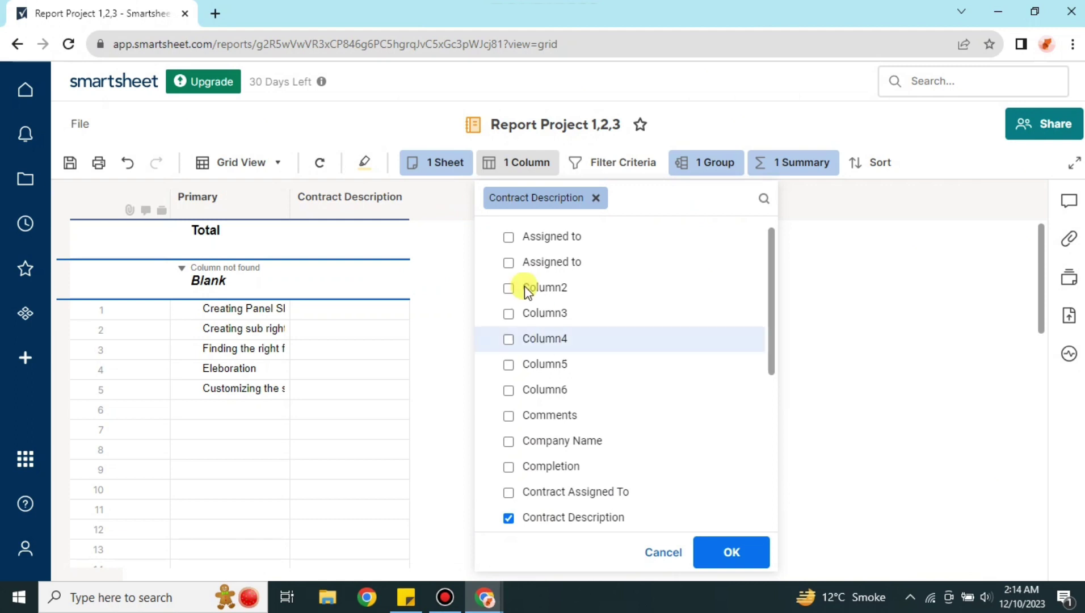
left_click(509, 234)
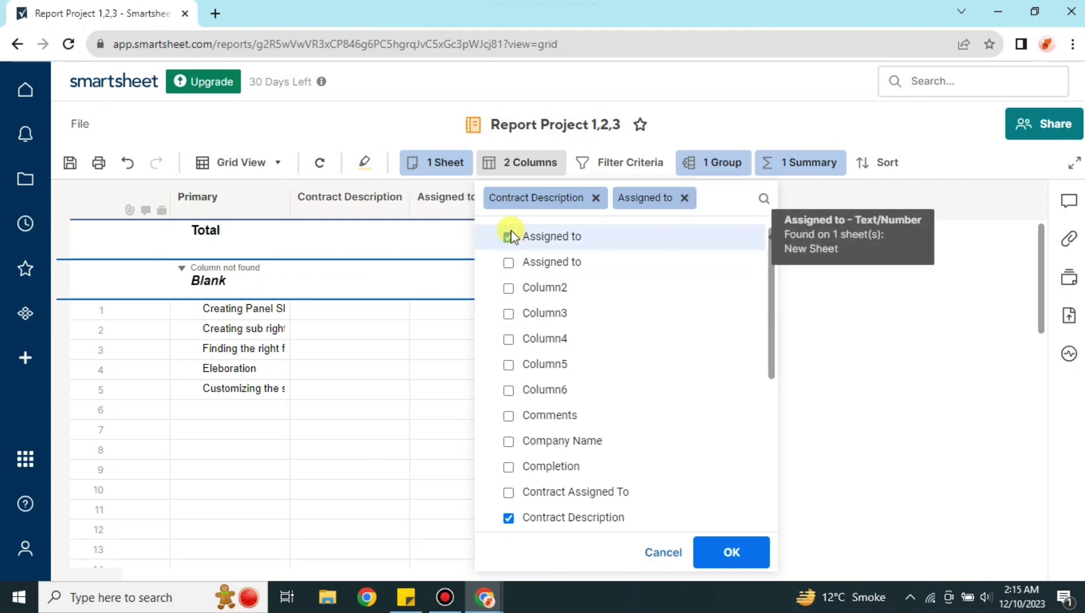
left_click(729, 555)
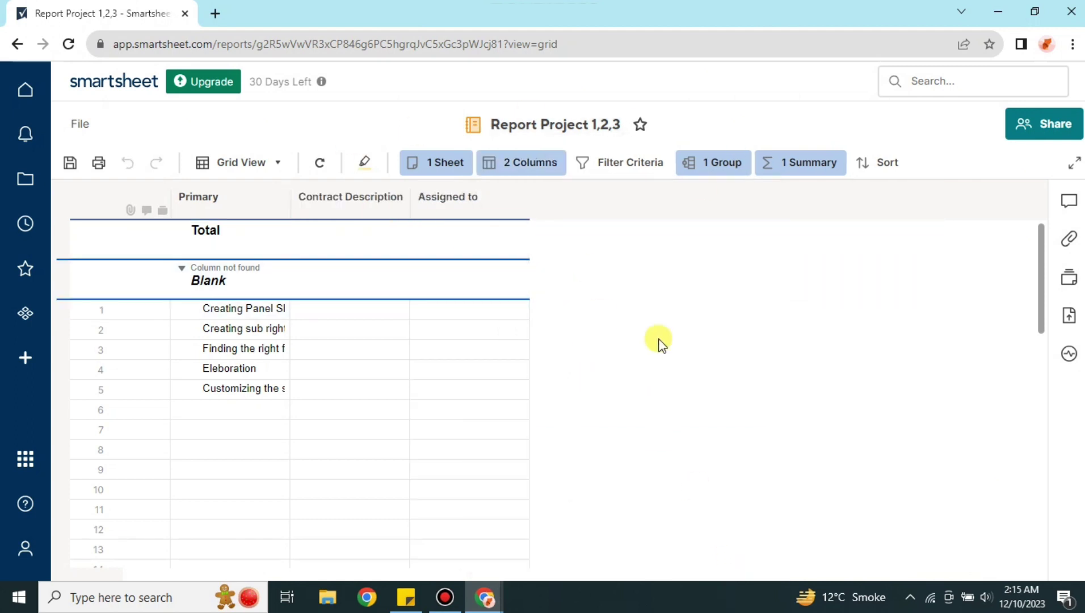